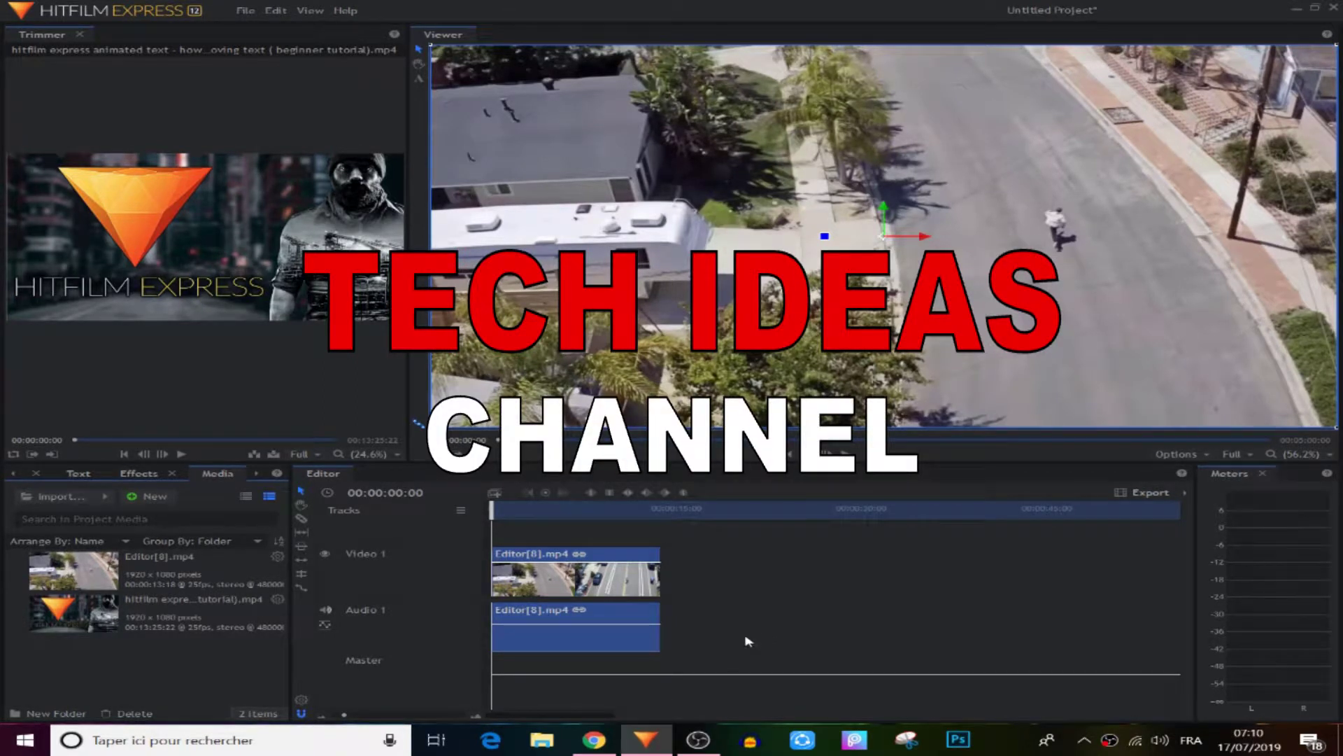
Play the street footage on the timeline to preview its original speed, and return the playhead to the start.
{"action": "left_click", "coordinate": [722, 591]}
{"action": "left_click_drag", "start_coordinate": [733, 568], "coordinate": [541, 682]}
{"action": "left_click", "coordinate": [748, 587]}
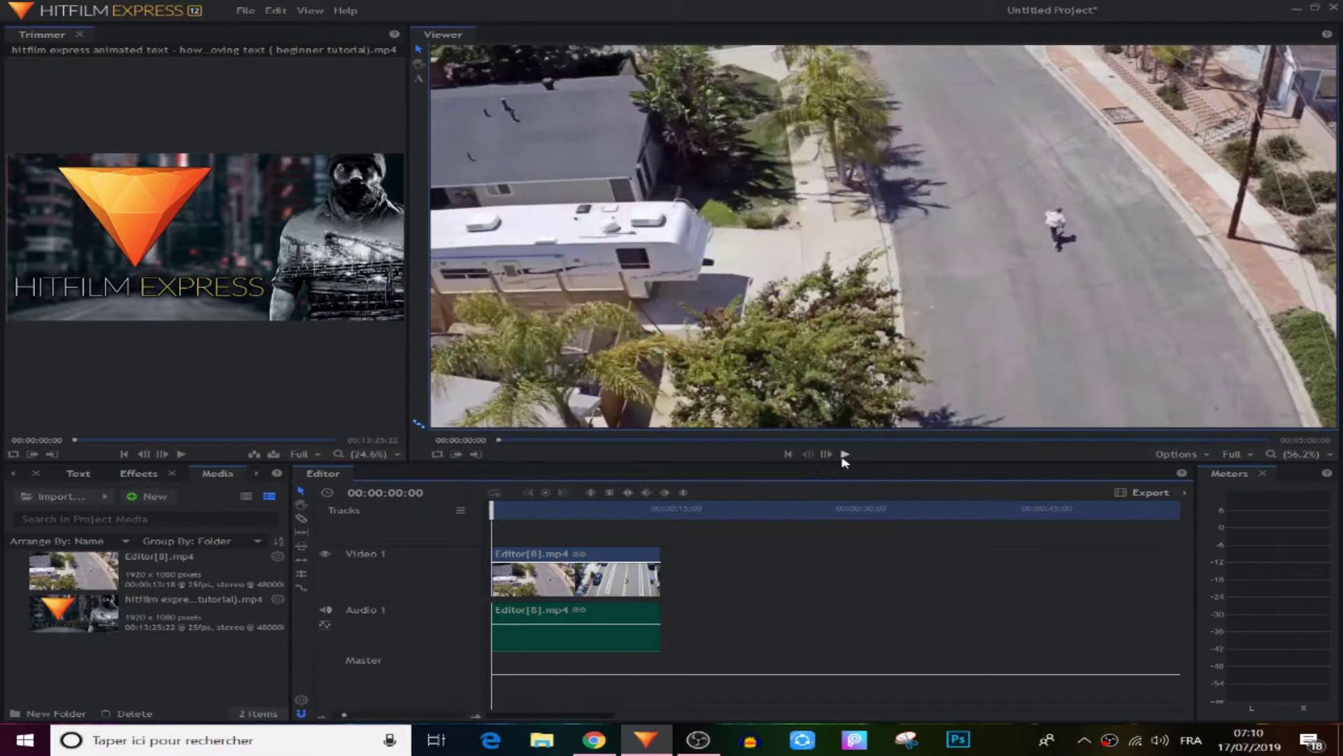
{"action": "left_click", "coordinate": [846, 453]}
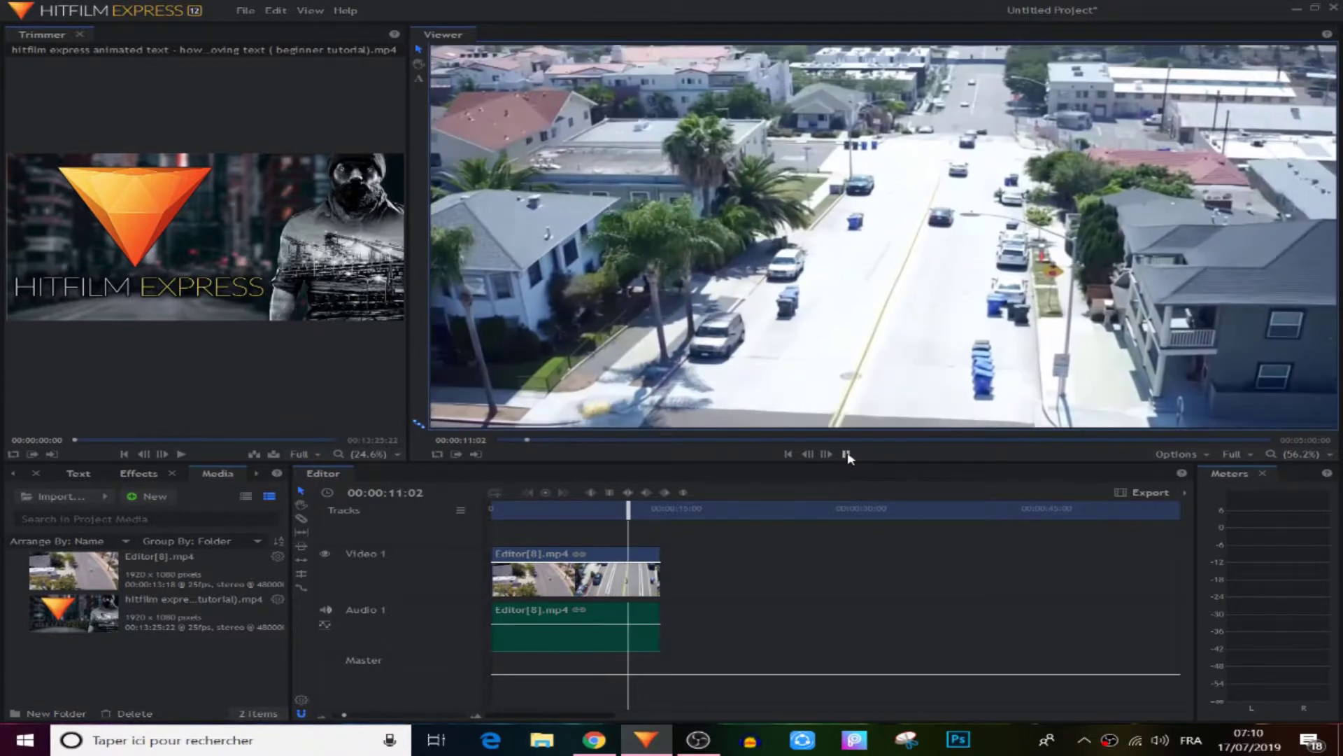
{"action": "left_click", "coordinate": [846, 454]}
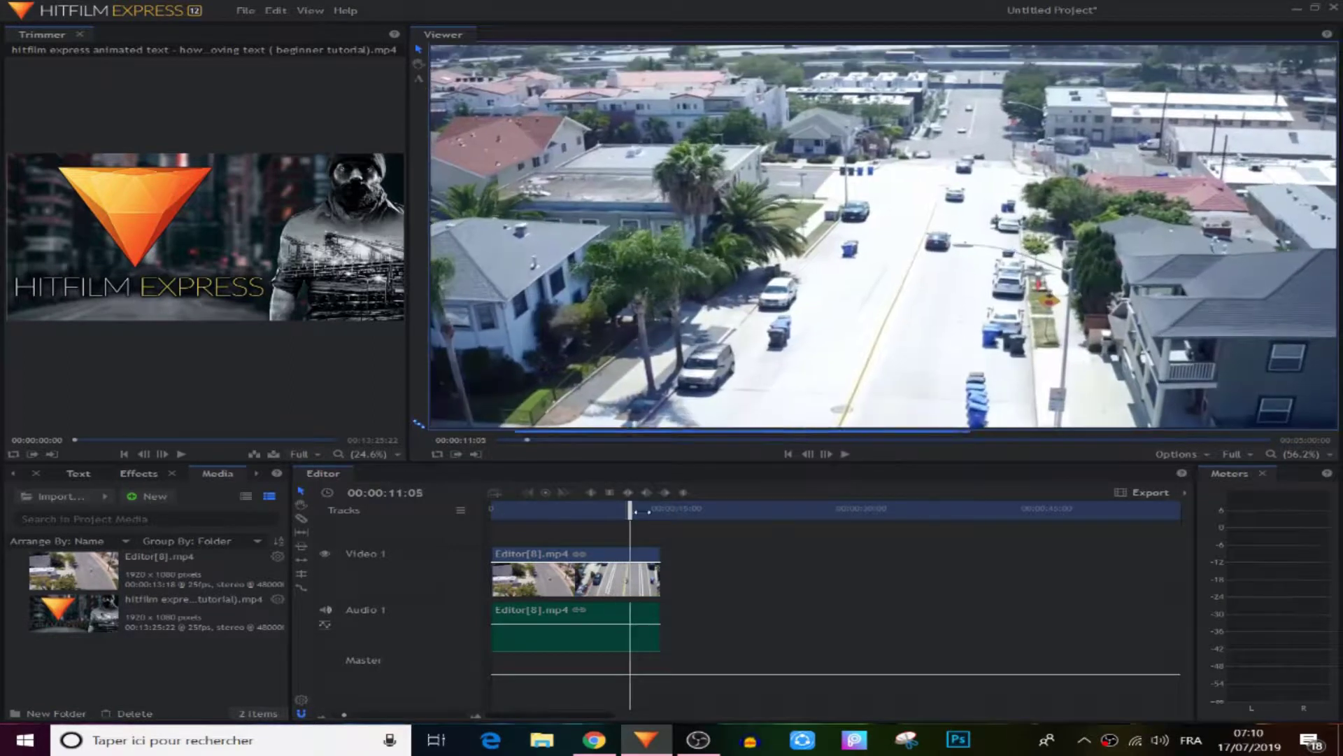
{"action": "key", "text": "Home"}
Set the speed of the street clip on the Video 1 track to 200%.
{"action": "right_click", "coordinate": [728, 579]}
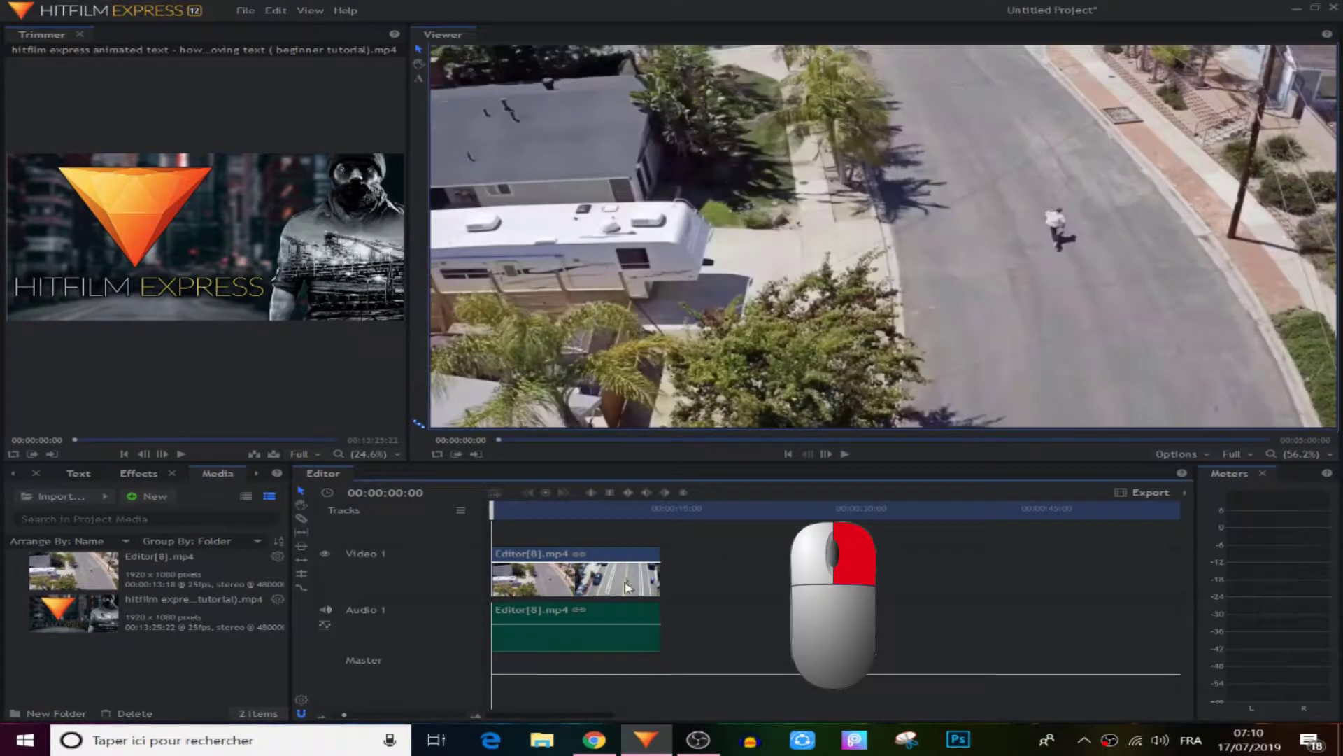
{"action": "right_click", "coordinate": [598, 579]}
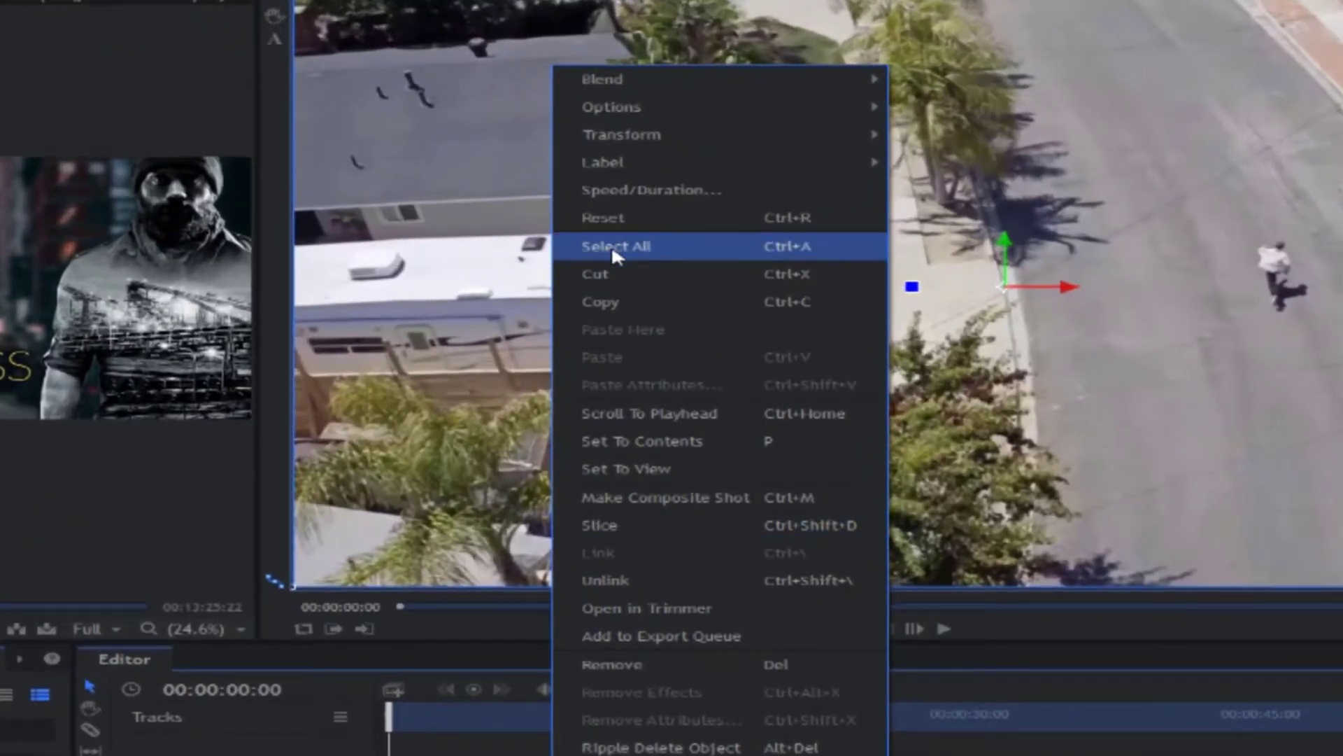
{"action": "left_click", "coordinate": [644, 191]}
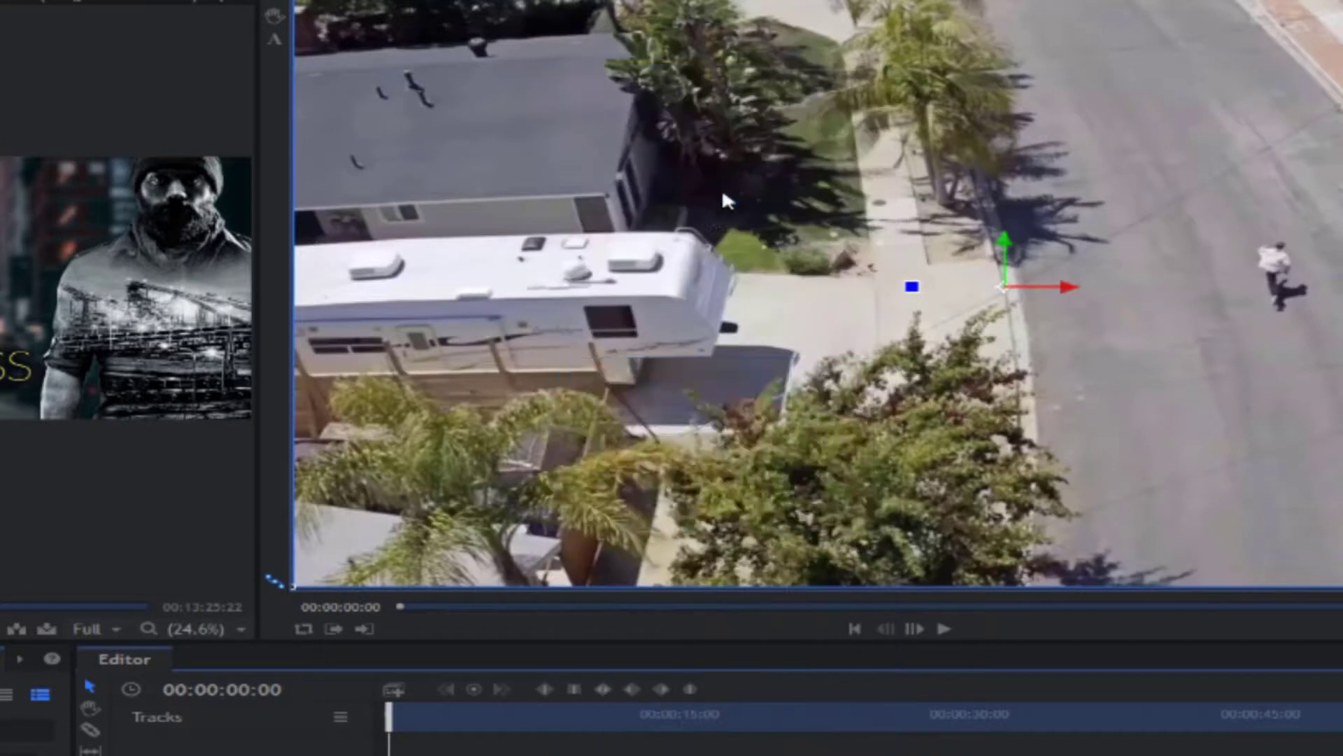
{"action": "left_click_drag", "start_coordinate": [580, 407], "coordinate": [627, 413]}
{"action": "left_click", "coordinate": [685, 420]}
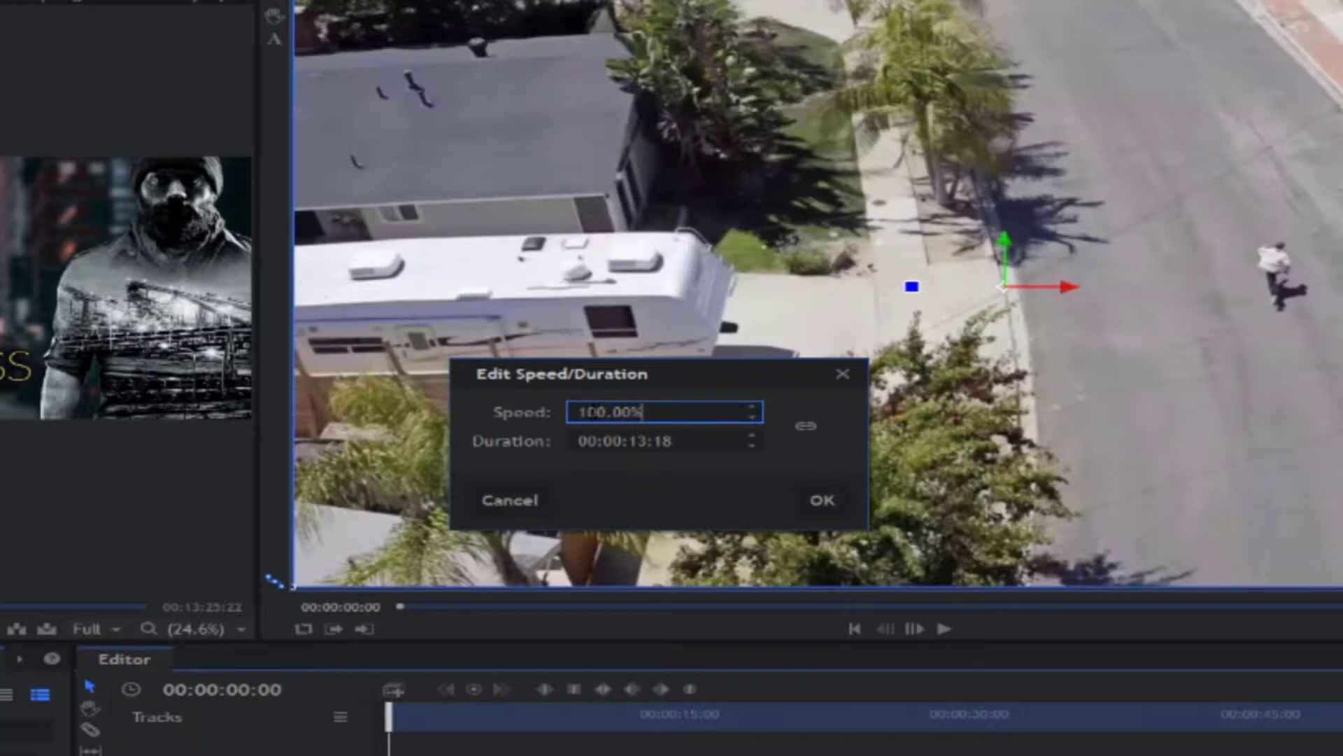
{"action": "left_click_drag", "start_coordinate": [586, 412], "coordinate": [578, 418]}
{"action": "type", "text": "2"}
{"action": "left_click", "coordinate": [829, 502]}
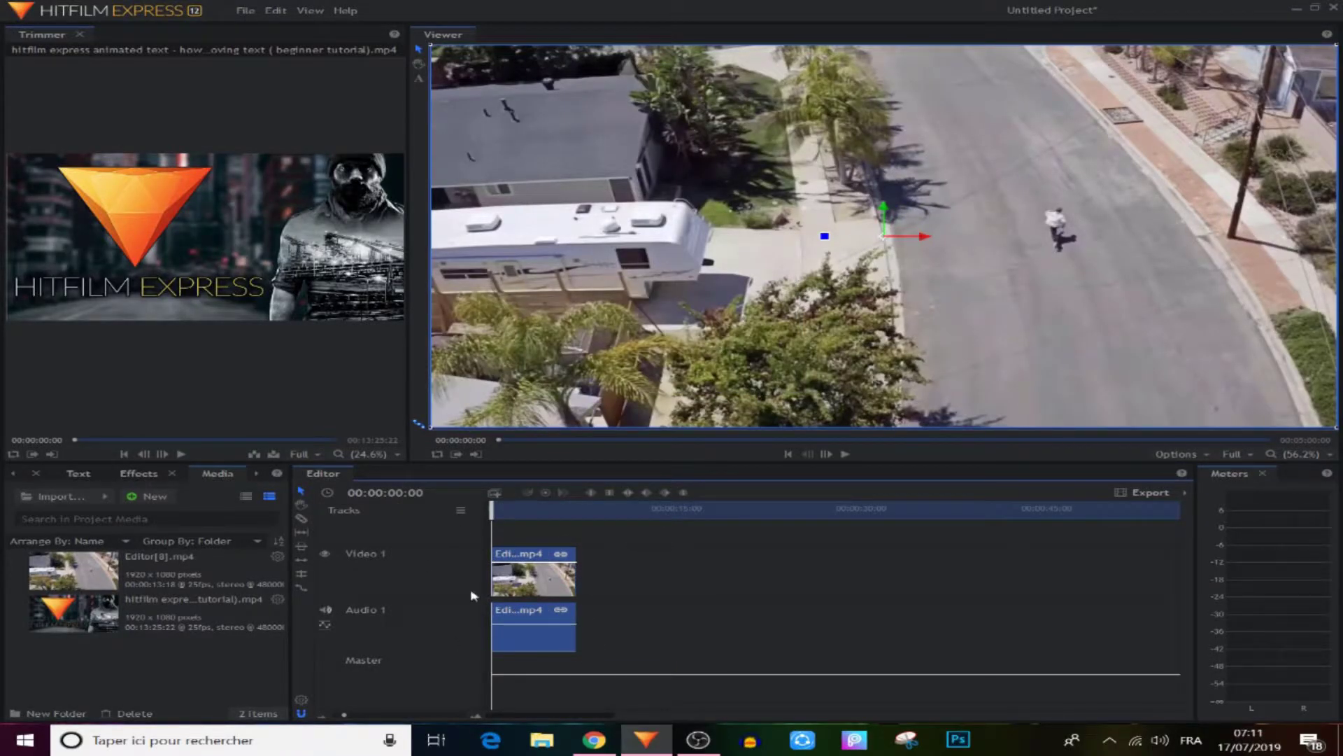
Play the sped-up street clip to check the faster motion, and move the playhead back toward the start.
{"action": "left_click", "coordinate": [845, 454]}
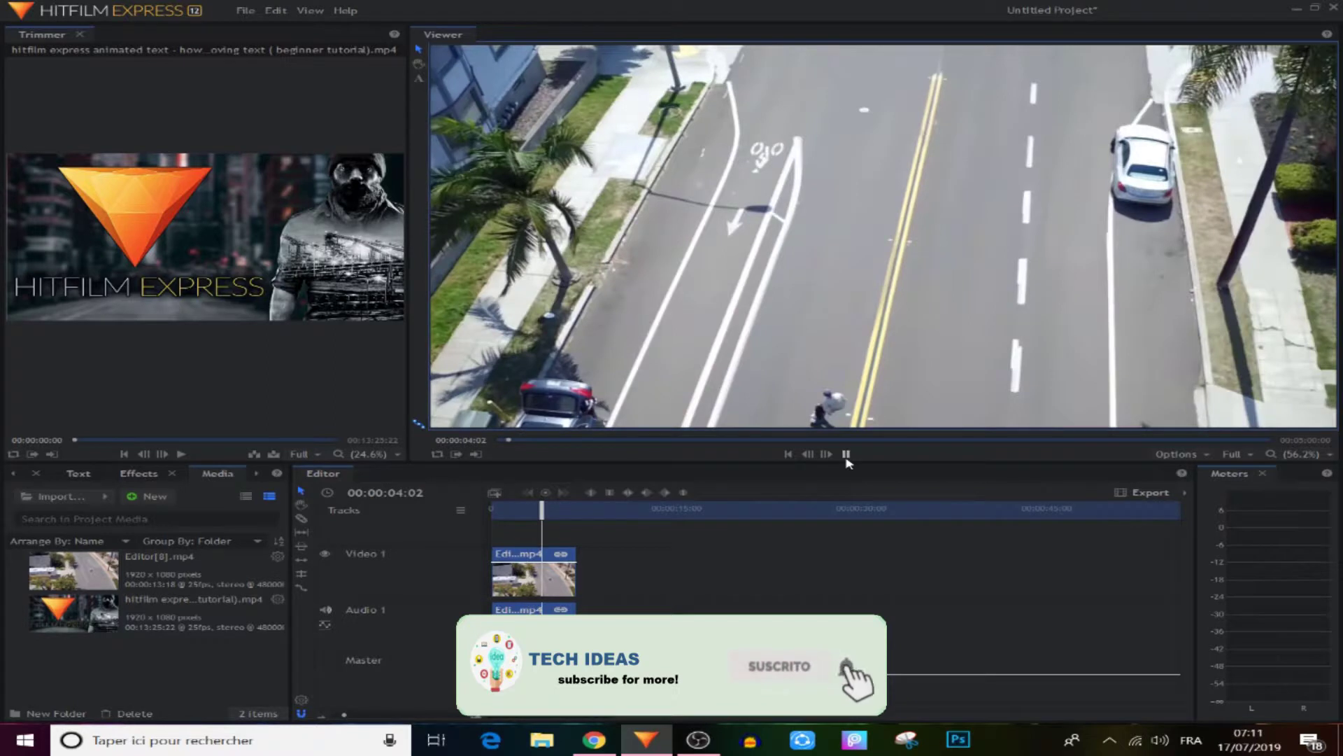
{"action": "left_click", "coordinate": [846, 456]}
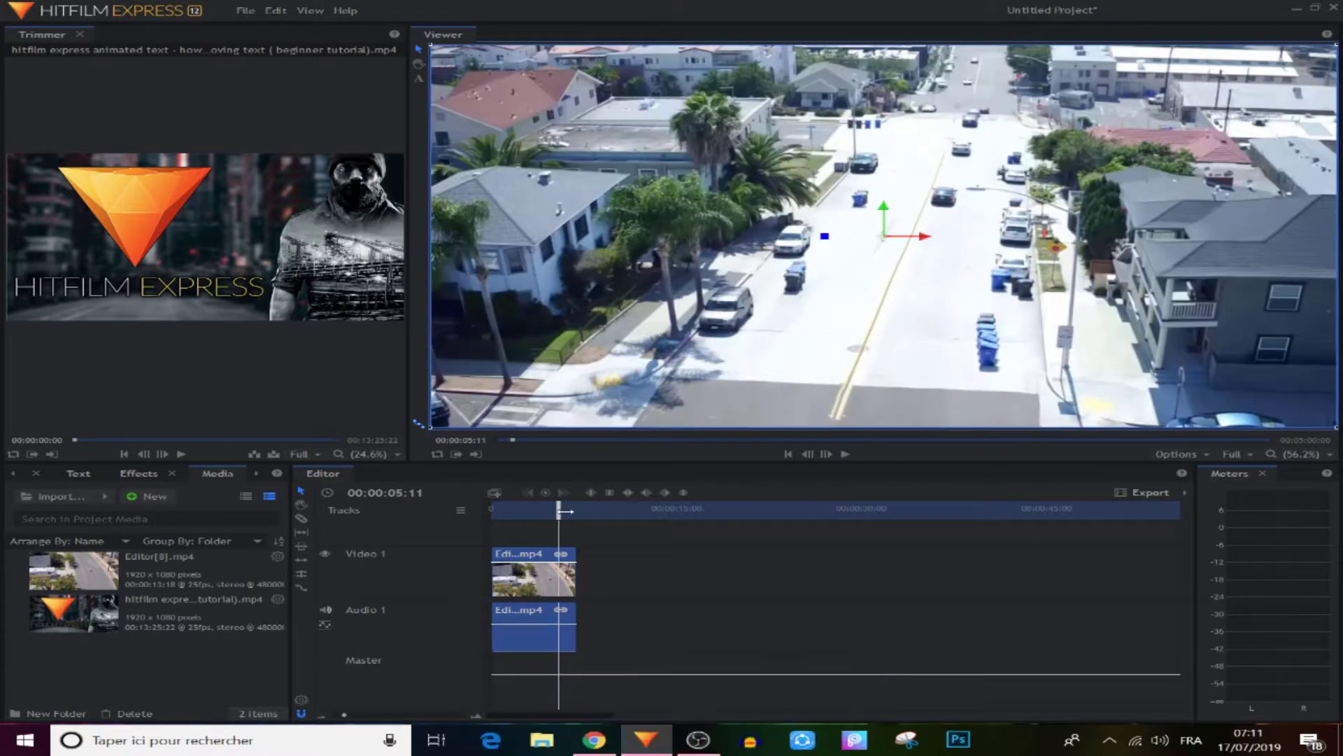
{"action": "left_click_drag", "start_coordinate": [560, 509], "coordinate": [501, 509]}
Try the street clip at 300% speed and restore it to 100%.
{"action": "right_click", "coordinate": [536, 577]}
{"action": "left_click", "coordinate": [595, 177]}
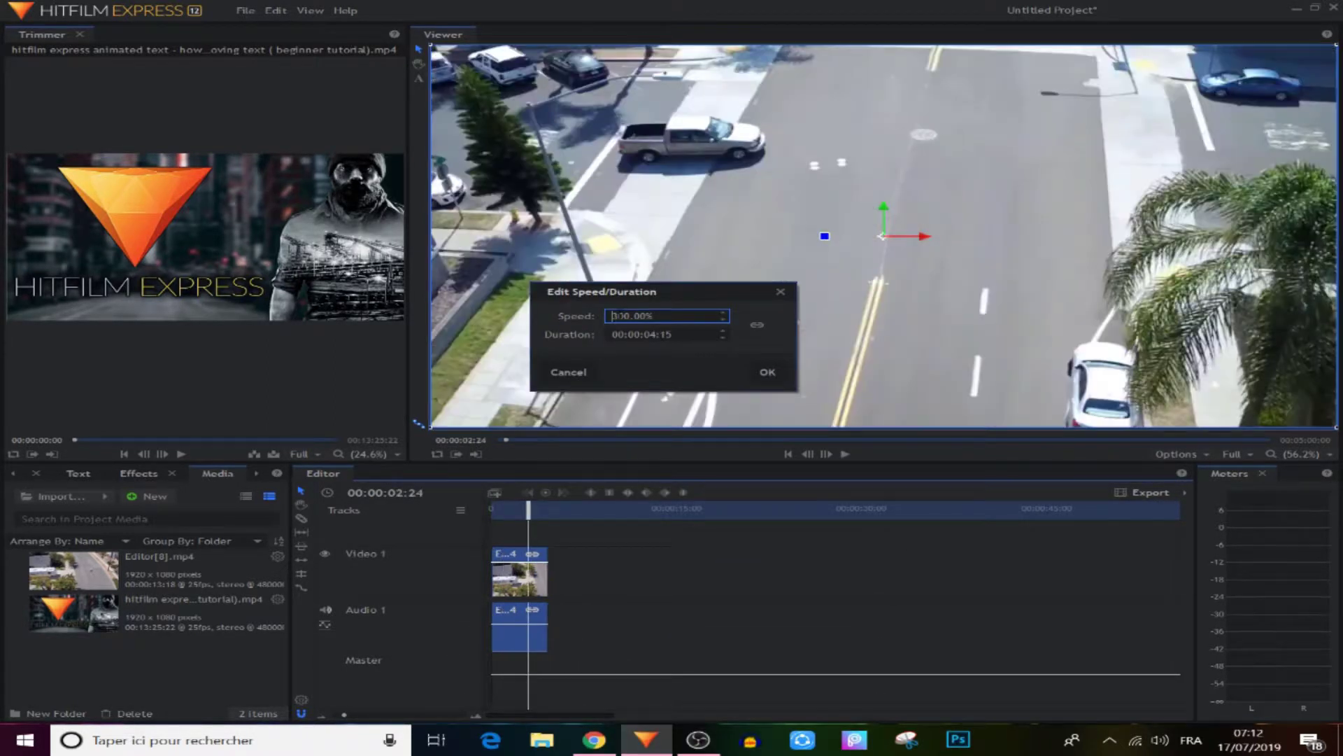
{"action": "left_click", "coordinate": [767, 372]}
{"action": "left_click", "coordinate": [724, 585]}
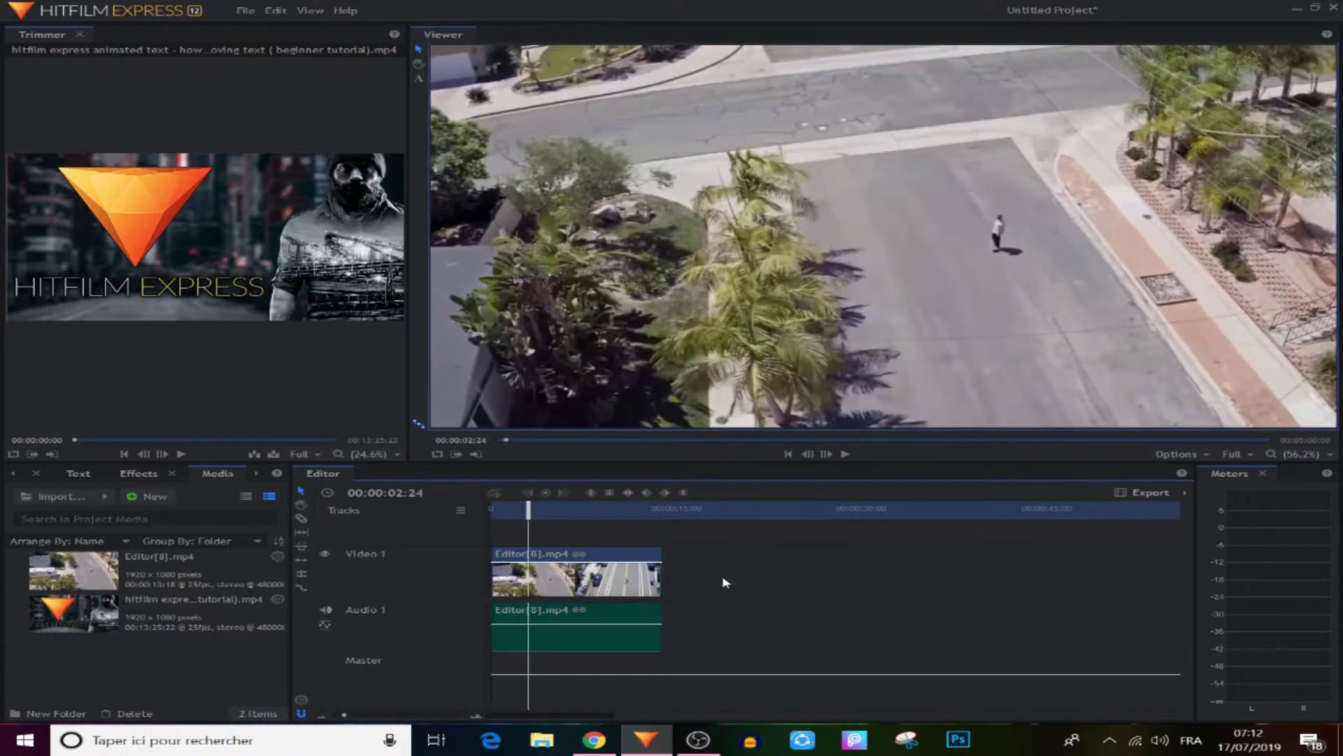
{"action": "left_click_drag", "start_coordinate": [725, 563], "coordinate": [560, 620]}
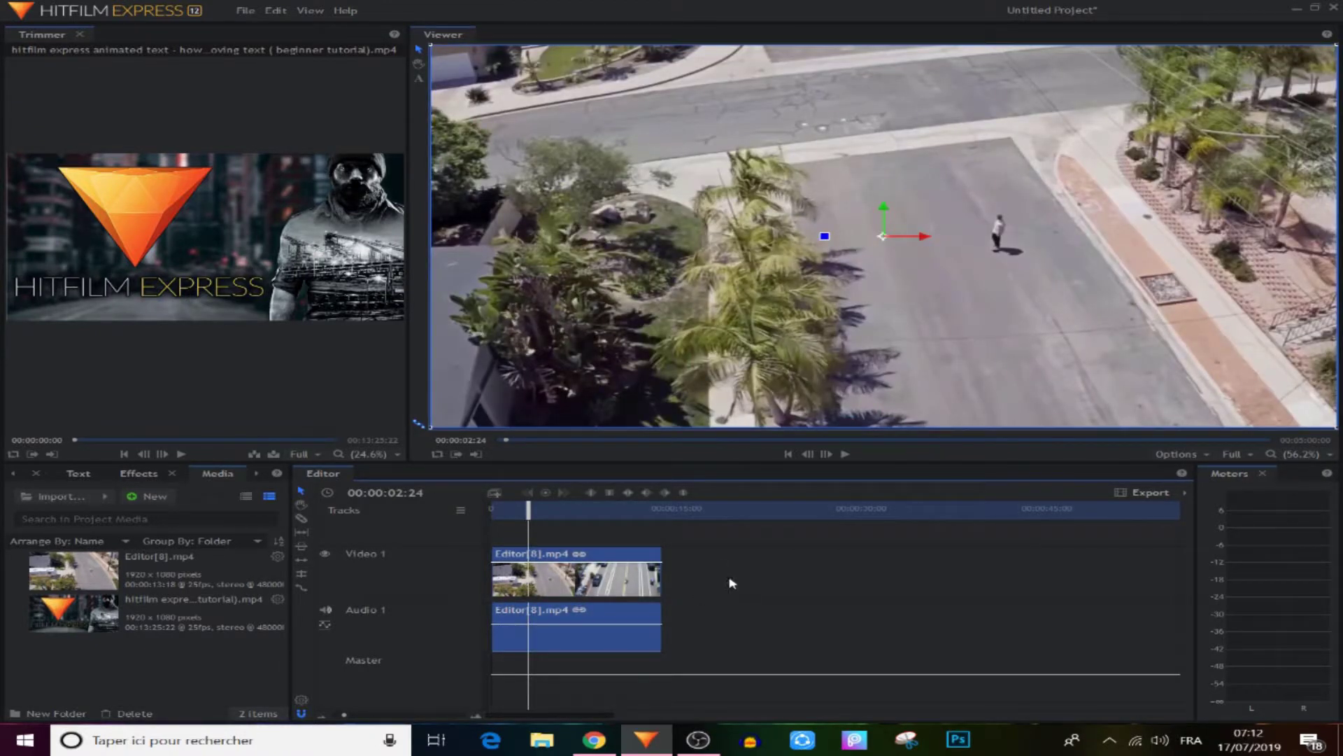
{"action": "left_click", "coordinate": [731, 583]}
{"action": "right_click", "coordinate": [643, 589]}
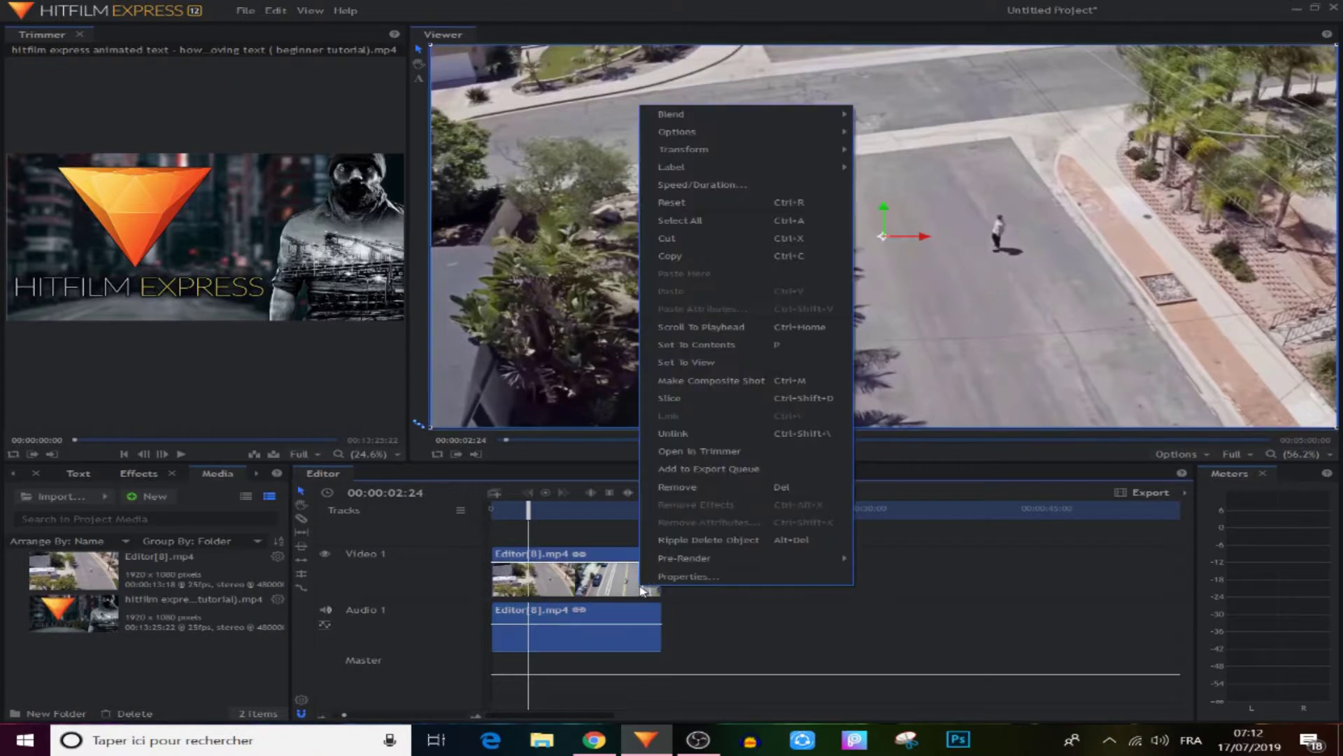
{"action": "left_click", "coordinate": [731, 613]}
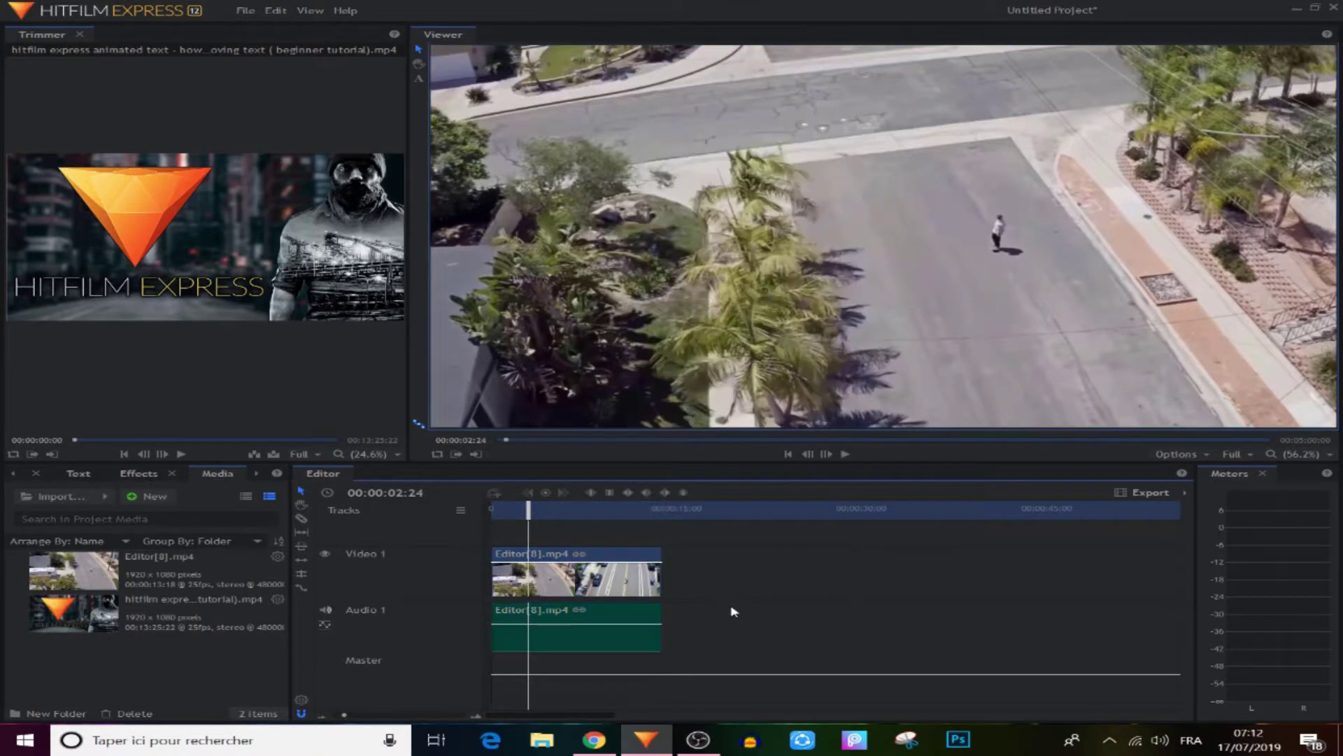
Slow the street clip and its audio down to 50% speed.
{"action": "right_click", "coordinate": [628, 629]}
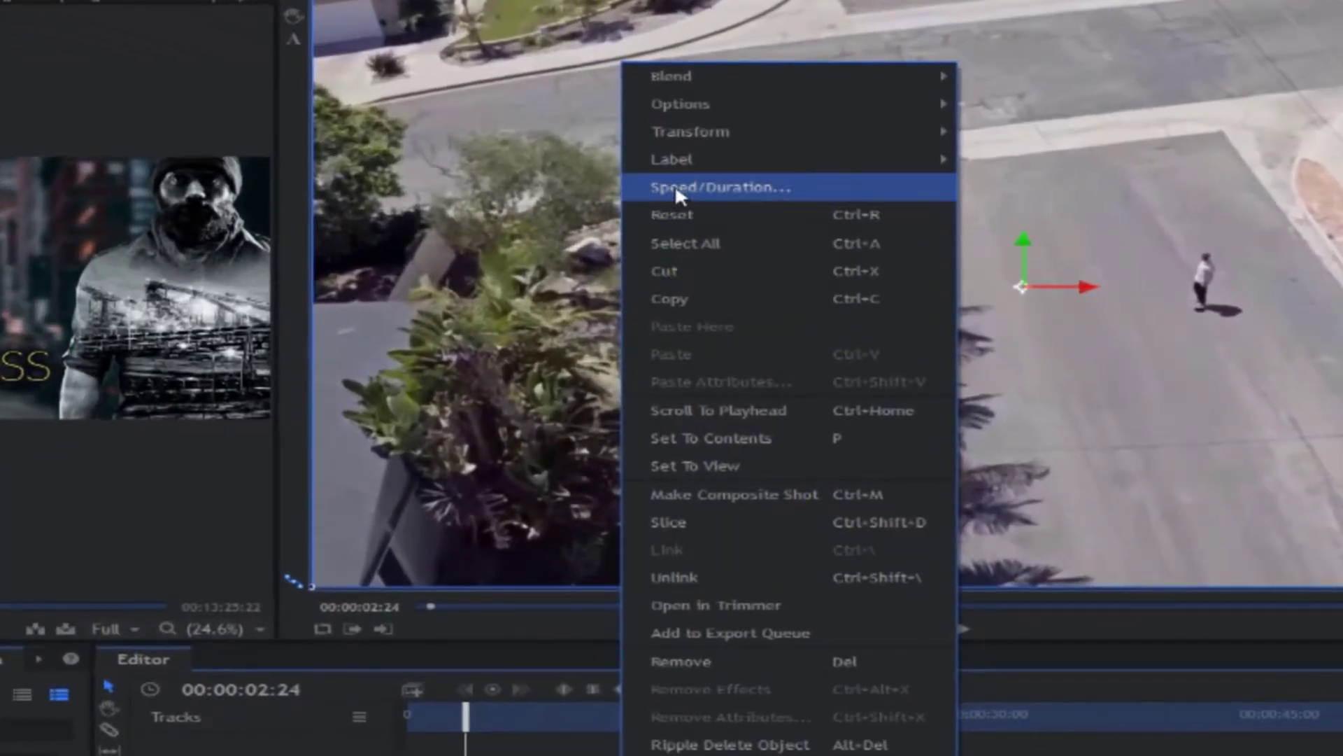
{"action": "left_click", "coordinate": [668, 169]}
{"action": "key", "text": "shift+Right"}
{"action": "key", "text": "shift+Right"}
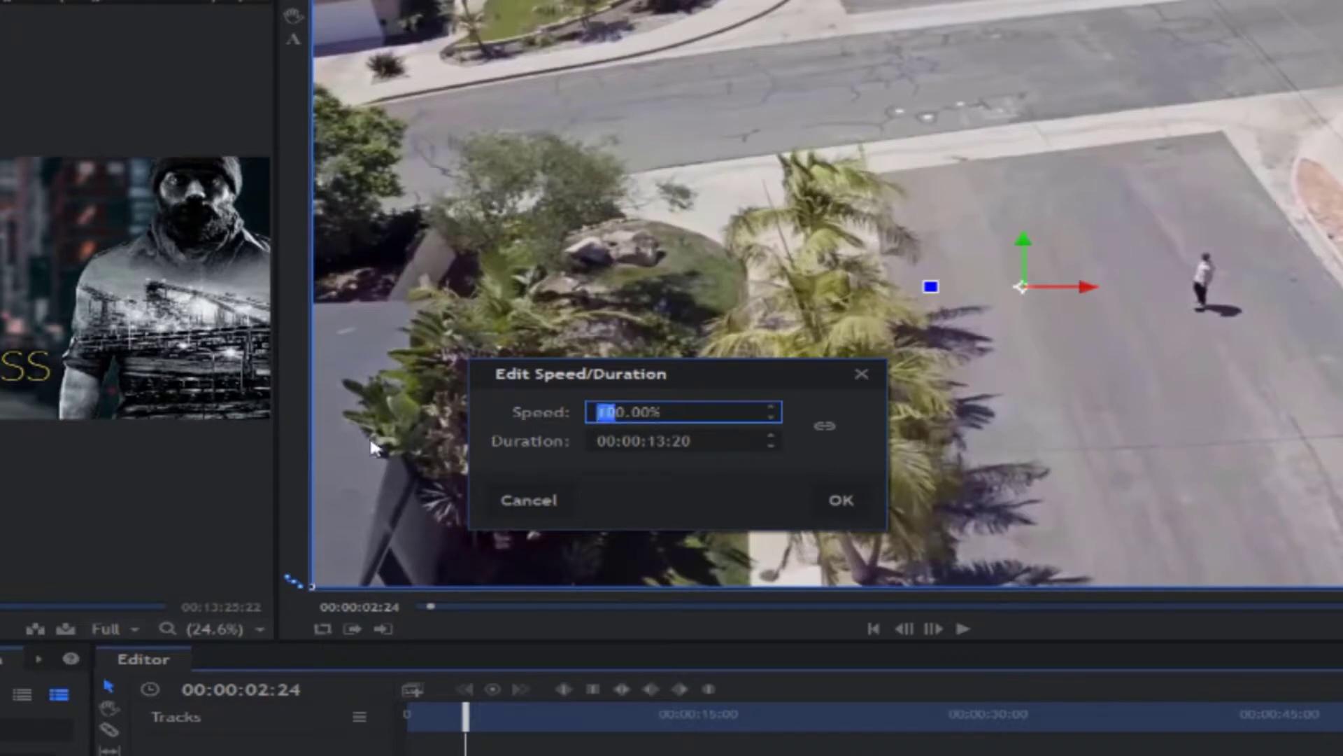
{"action": "type", "text": "5"}
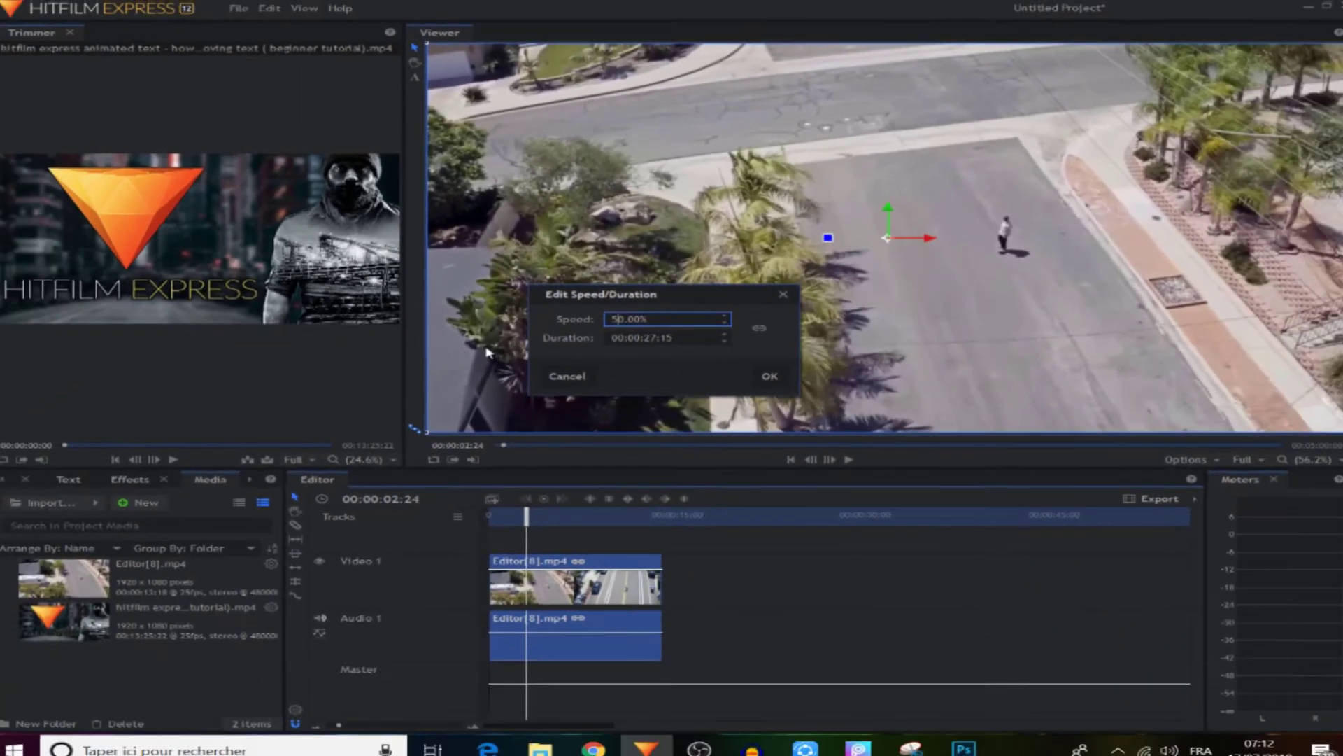
{"action": "key", "text": "Return"}
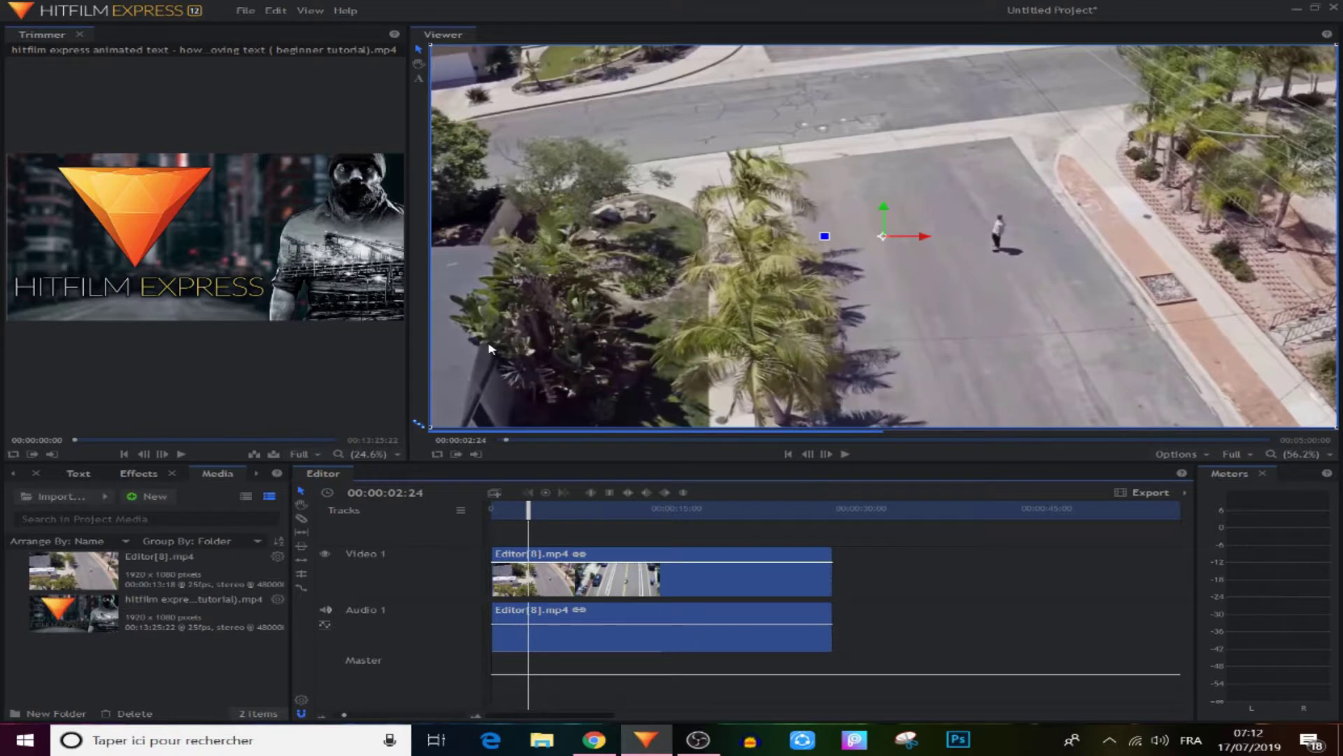
Play the slowed street clip from the beginning to check the slow motion, and return to the start.
{"action": "key", "text": "Home"}
{"action": "left_click", "coordinate": [845, 453]}
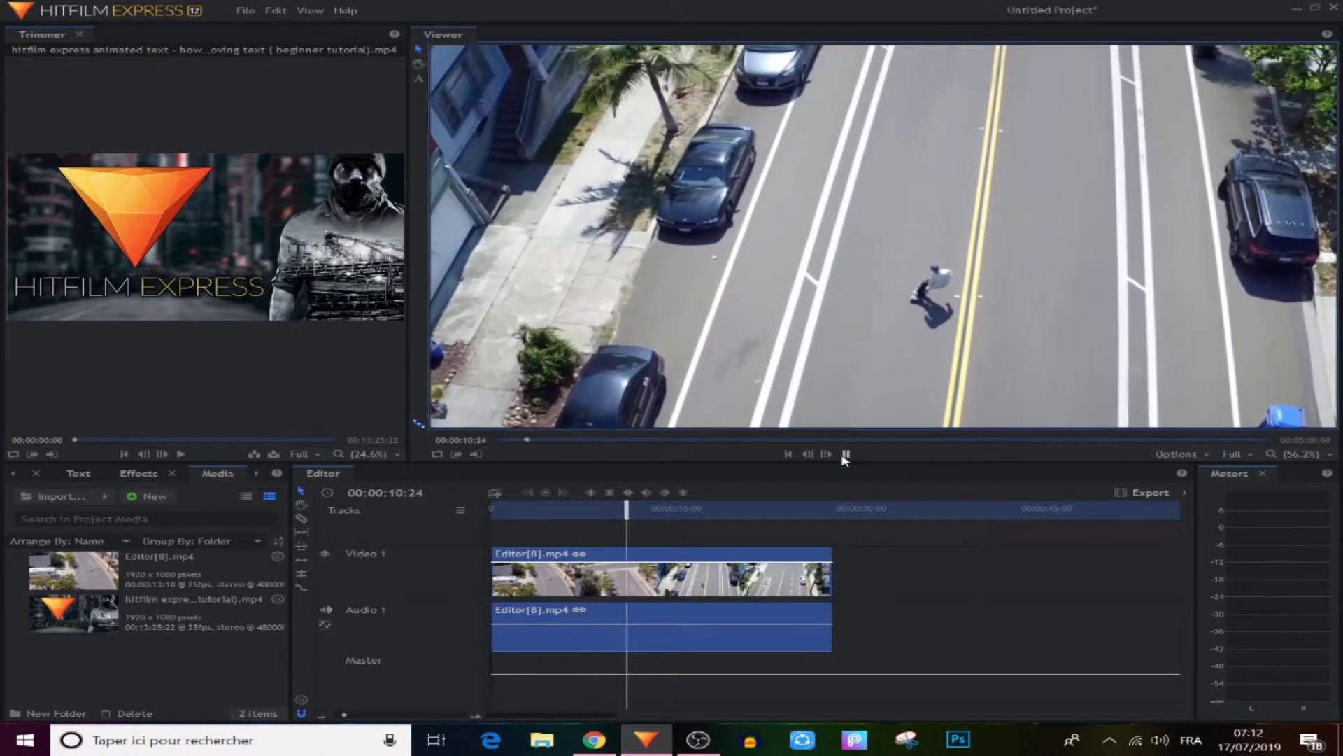
{"action": "left_click", "coordinate": [845, 454]}
{"action": "key", "text": "Home"}
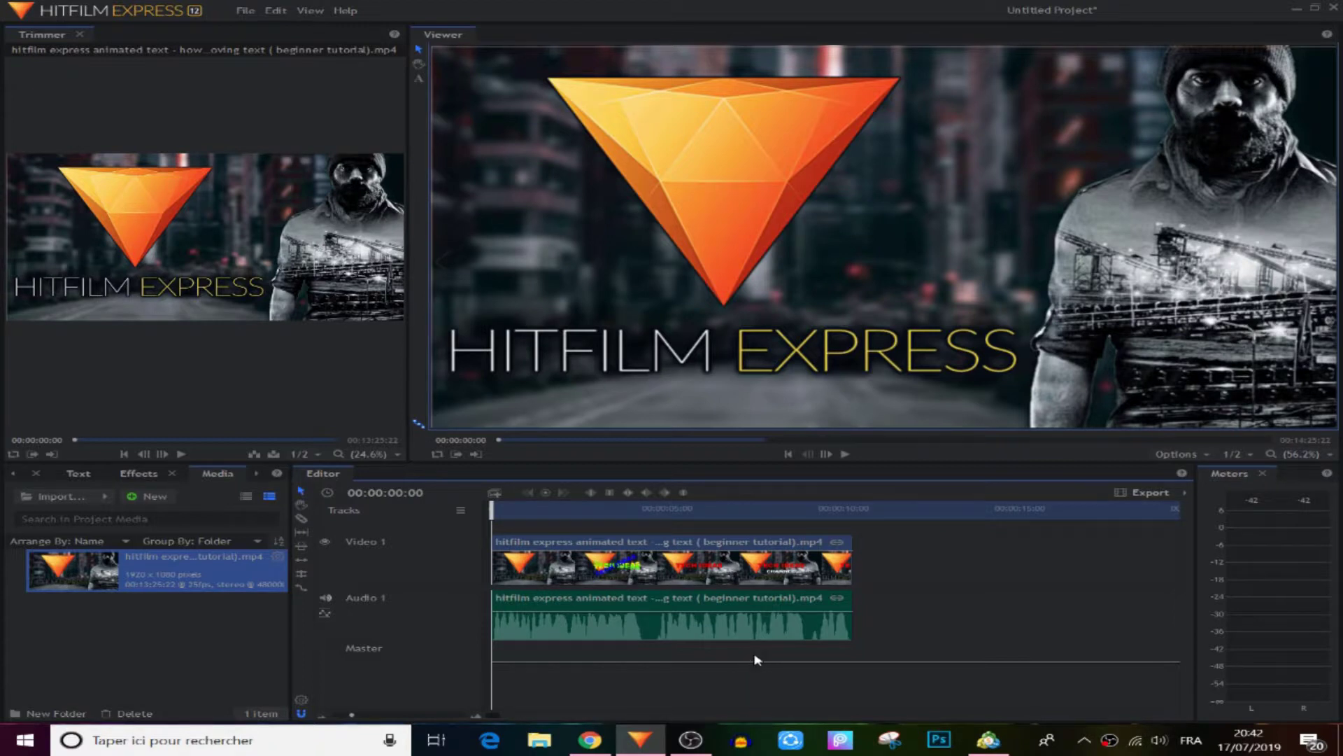
Play the animated text tutorial clip to hear its original audio, and move the playhead back near the start.
{"action": "left_click", "coordinate": [846, 454]}
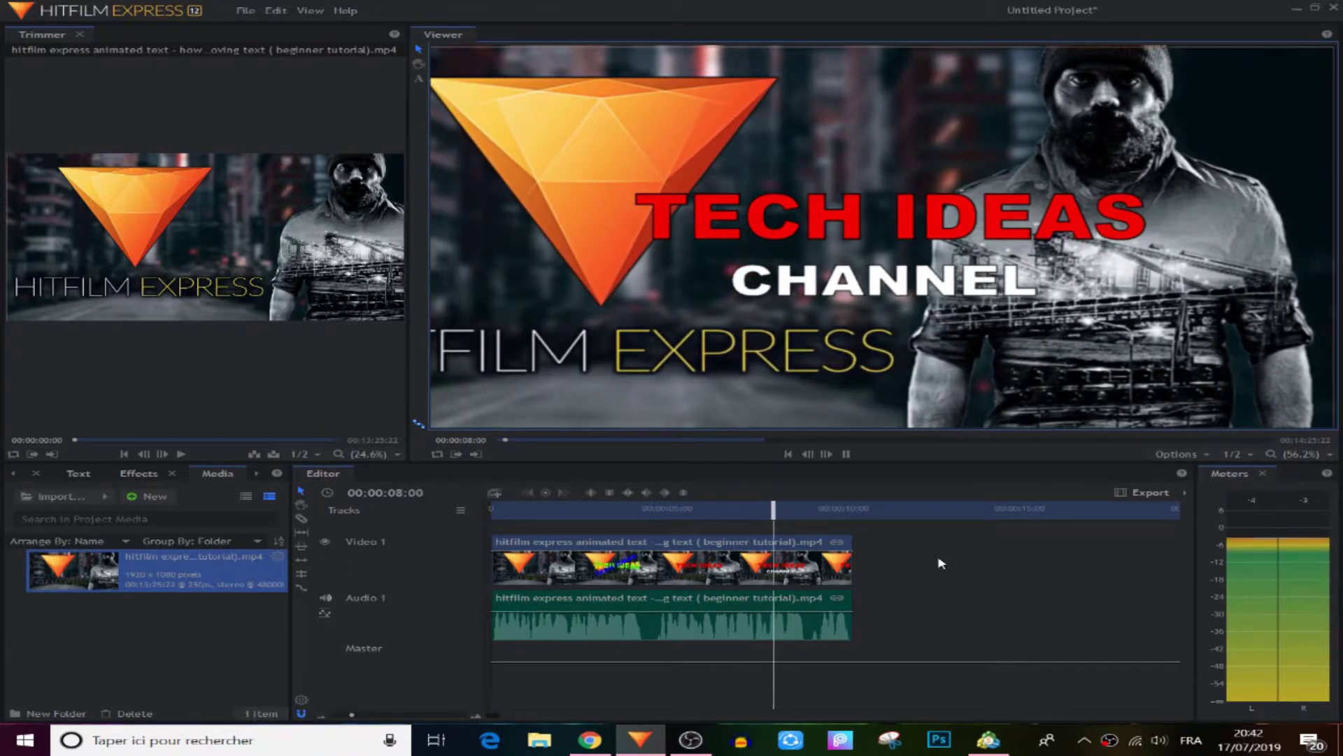
{"action": "left_click", "coordinate": [846, 454]}
{"action": "left_click_drag", "start_coordinate": [861, 508], "coordinate": [554, 510]}
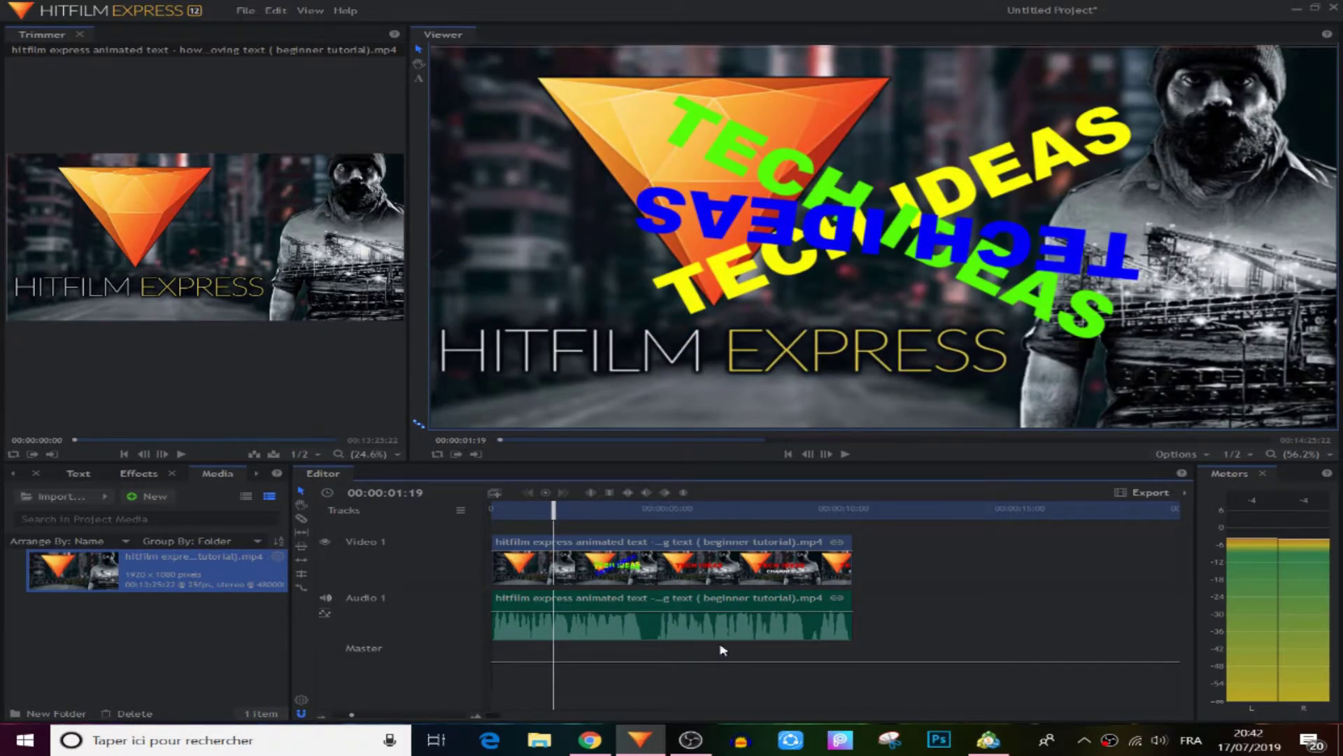
Set the animated text tutorial clip's speed to 200%.
{"action": "right_click", "coordinate": [731, 583]}
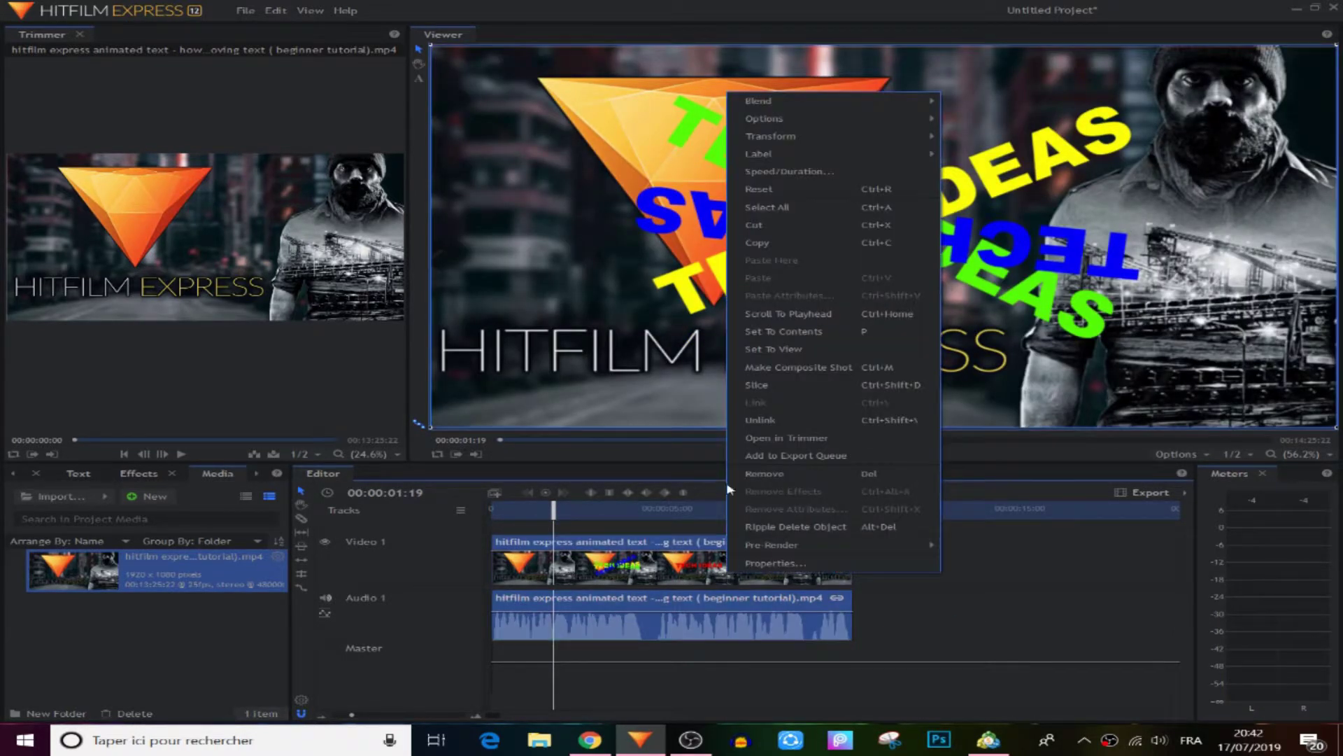
{"action": "left_click", "coordinate": [777, 171]}
{"action": "type", "text": "200.00"}
{"action": "key", "text": "Return"}
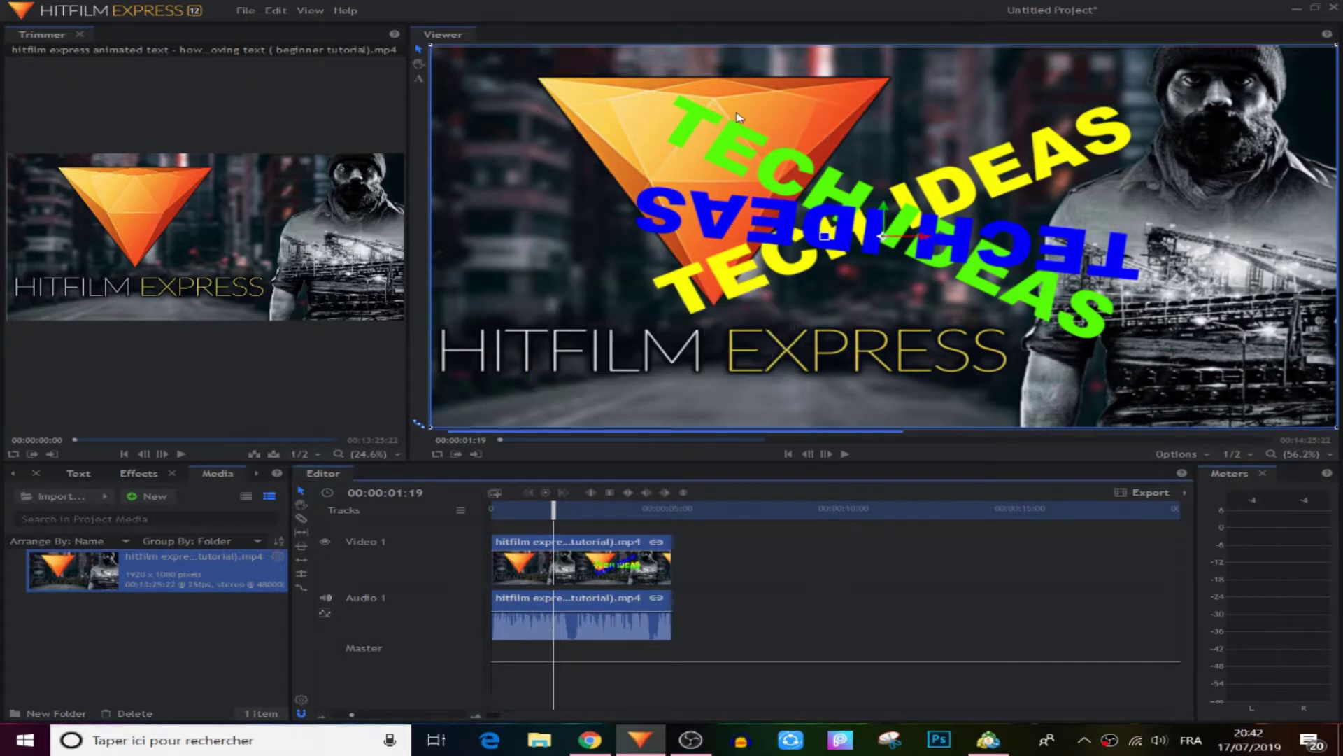
{"action": "left_click", "coordinate": [725, 538]}
Play the sped-up animated text clip from the start to check how its picture and sound change.
{"action": "left_click_drag", "start_coordinate": [550, 515], "coordinate": [462, 528]}
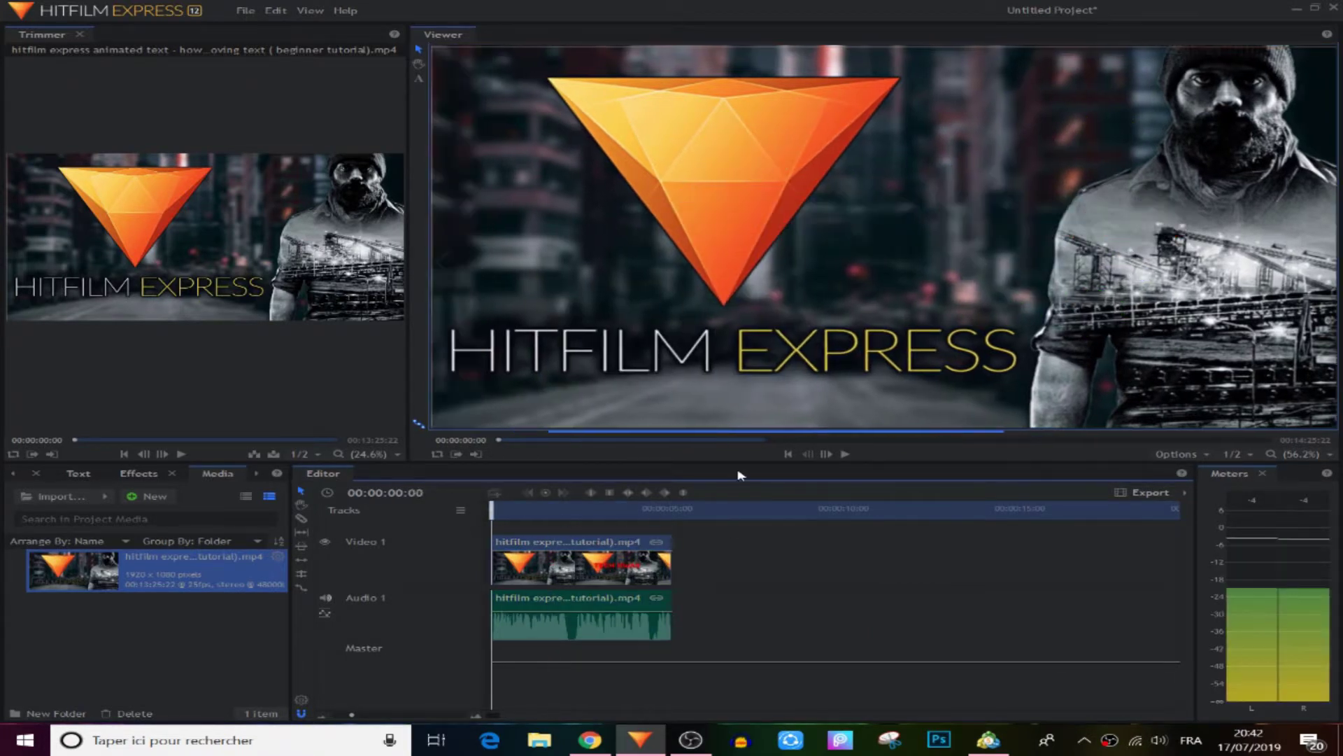
{"action": "left_click", "coordinate": [844, 454]}
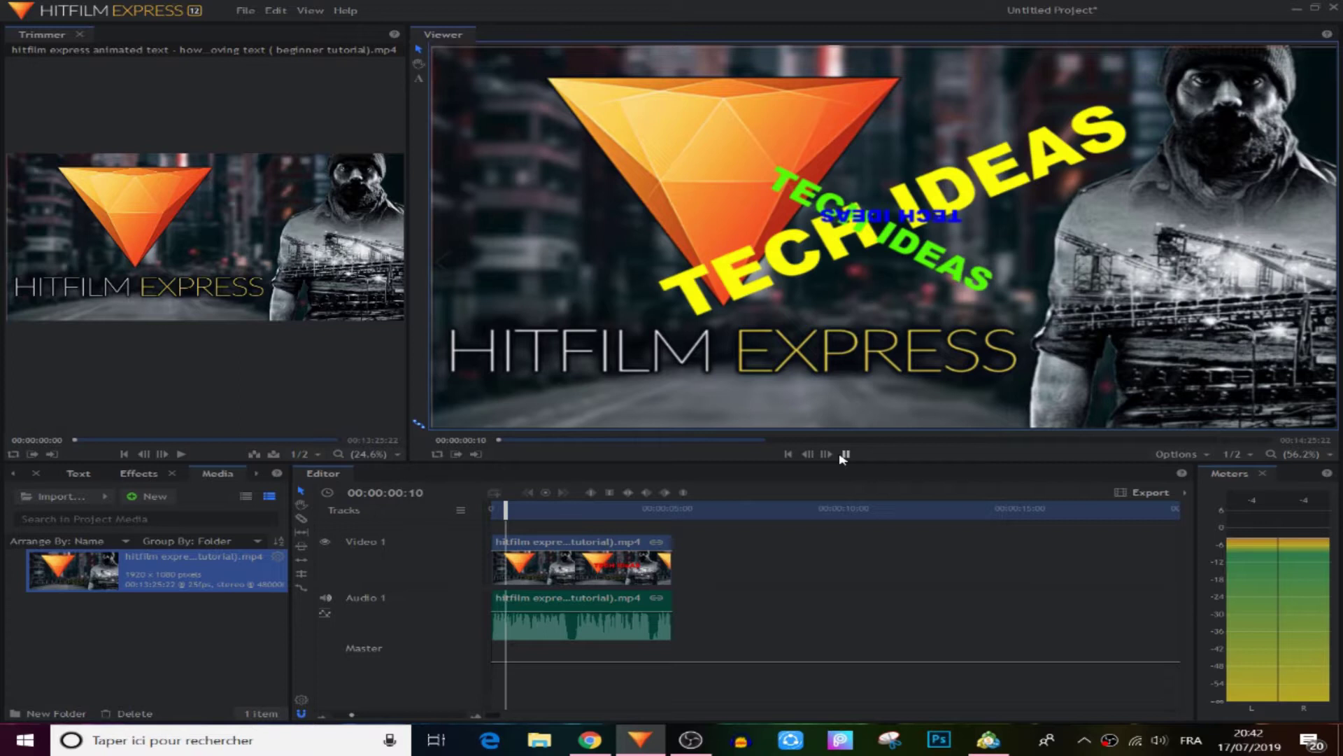
{"action": "left_click", "coordinate": [845, 454]}
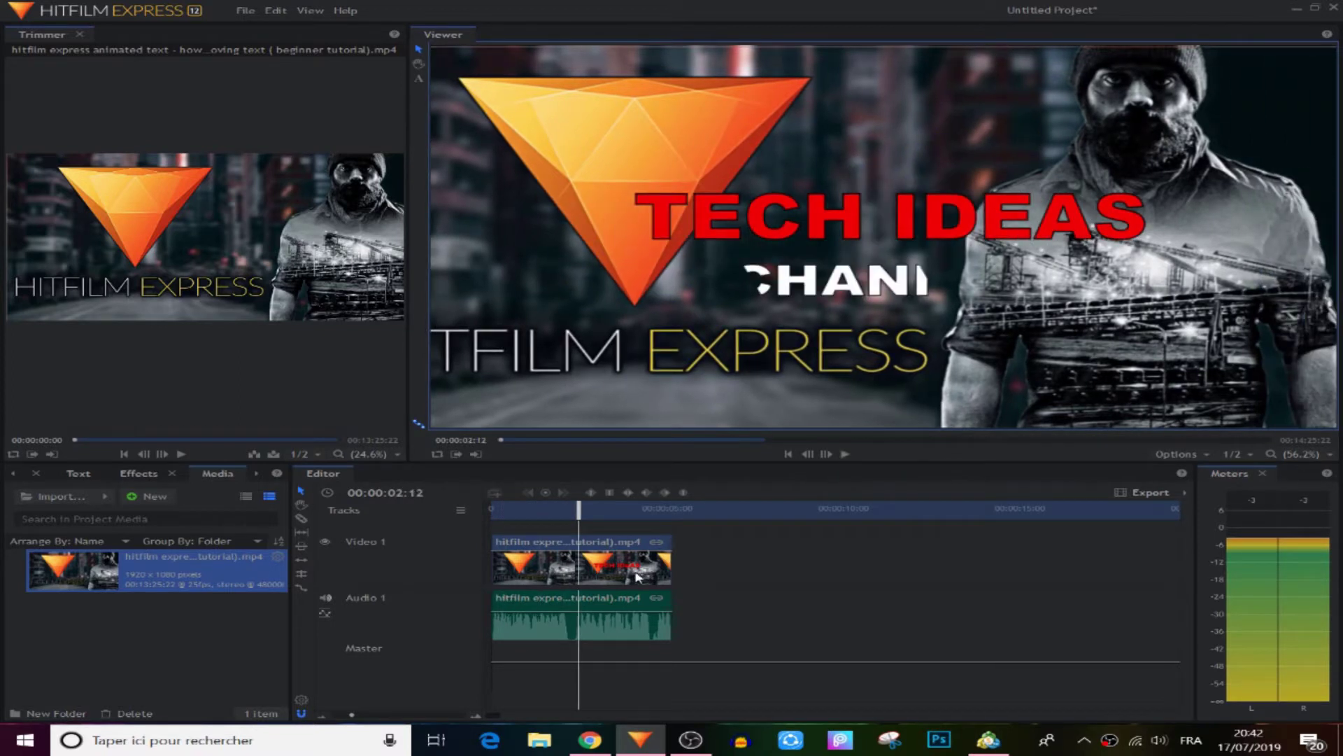
Slow the animated text tutorial clip down to 50% speed.
{"action": "right_click", "coordinate": [636, 572]}
{"action": "left_click", "coordinate": [676, 175]}
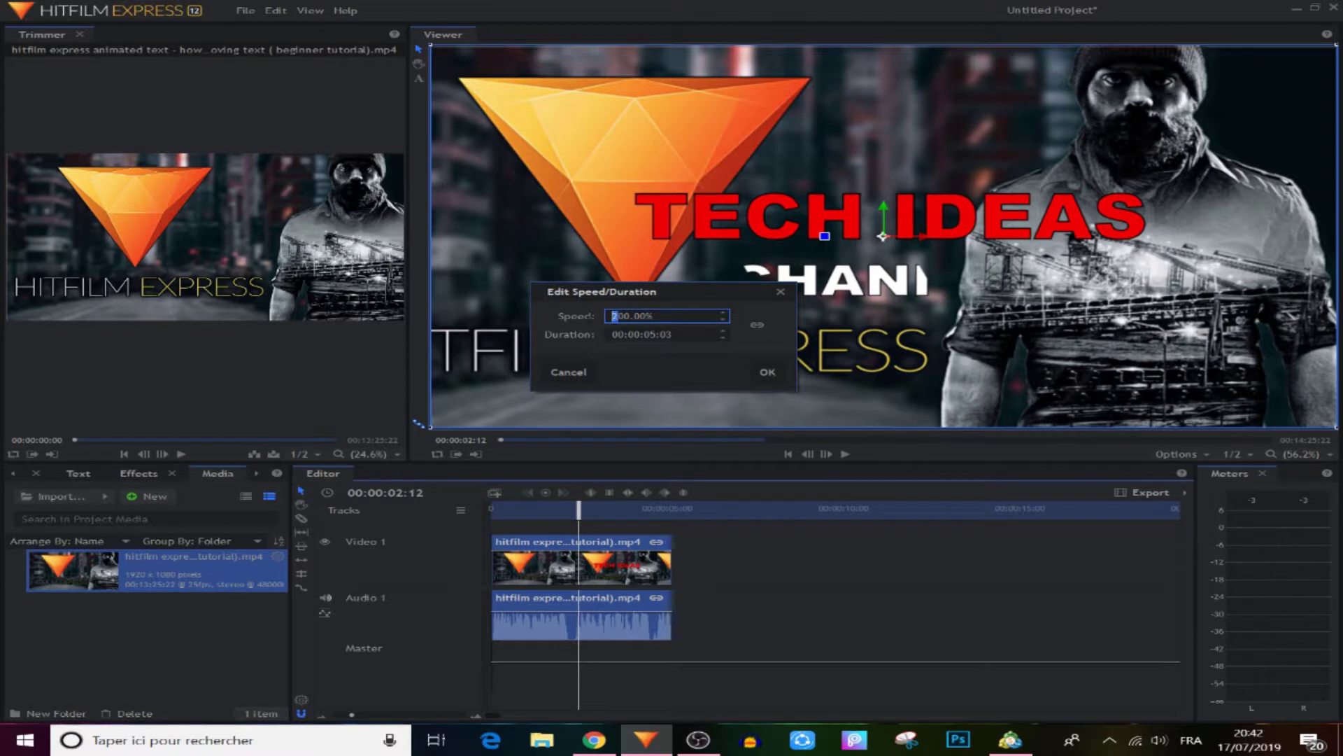
{"action": "left_click_drag", "start_coordinate": [624, 315], "coordinate": [592, 313]}
{"action": "type", "text": "5"}
{"action": "key", "text": "Return"}
Play part of the slowed animated text clip to check how its picture and sound change.
{"action": "left_click", "coordinate": [846, 455]}
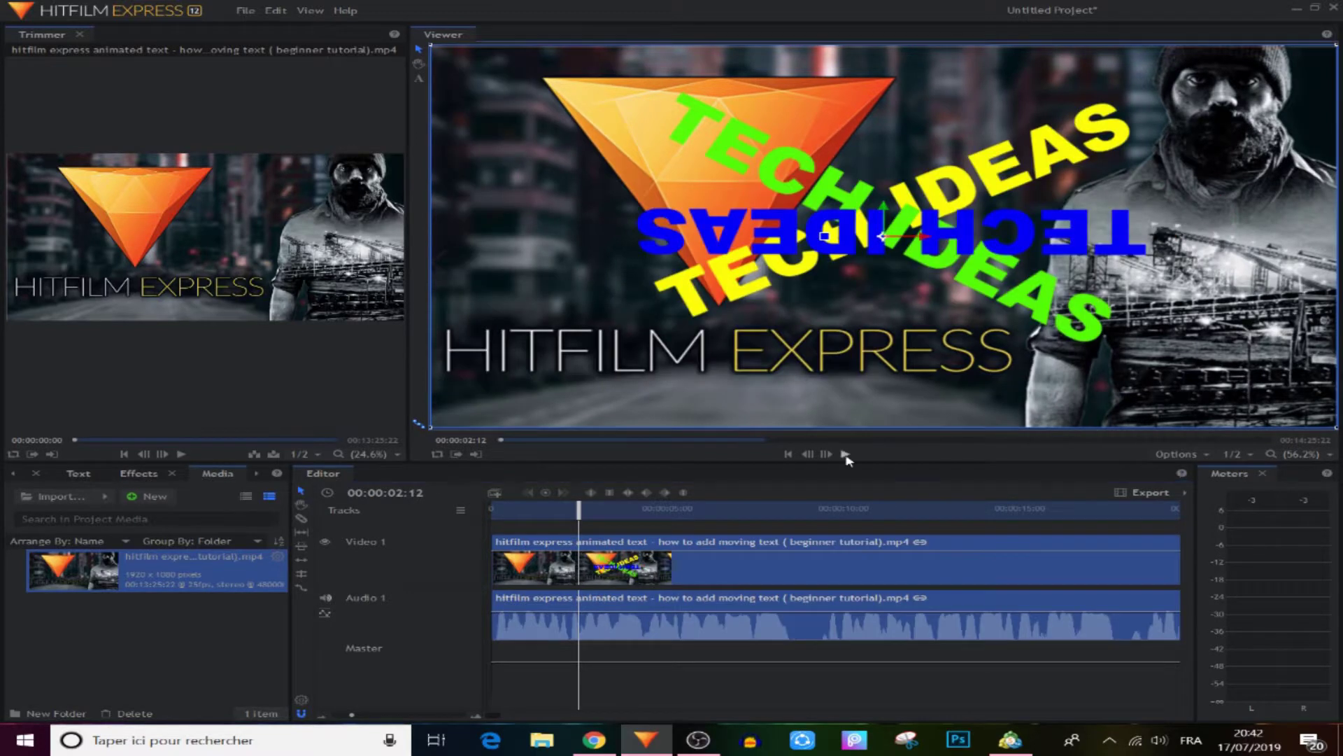
{"action": "left_click", "coordinate": [844, 455]}
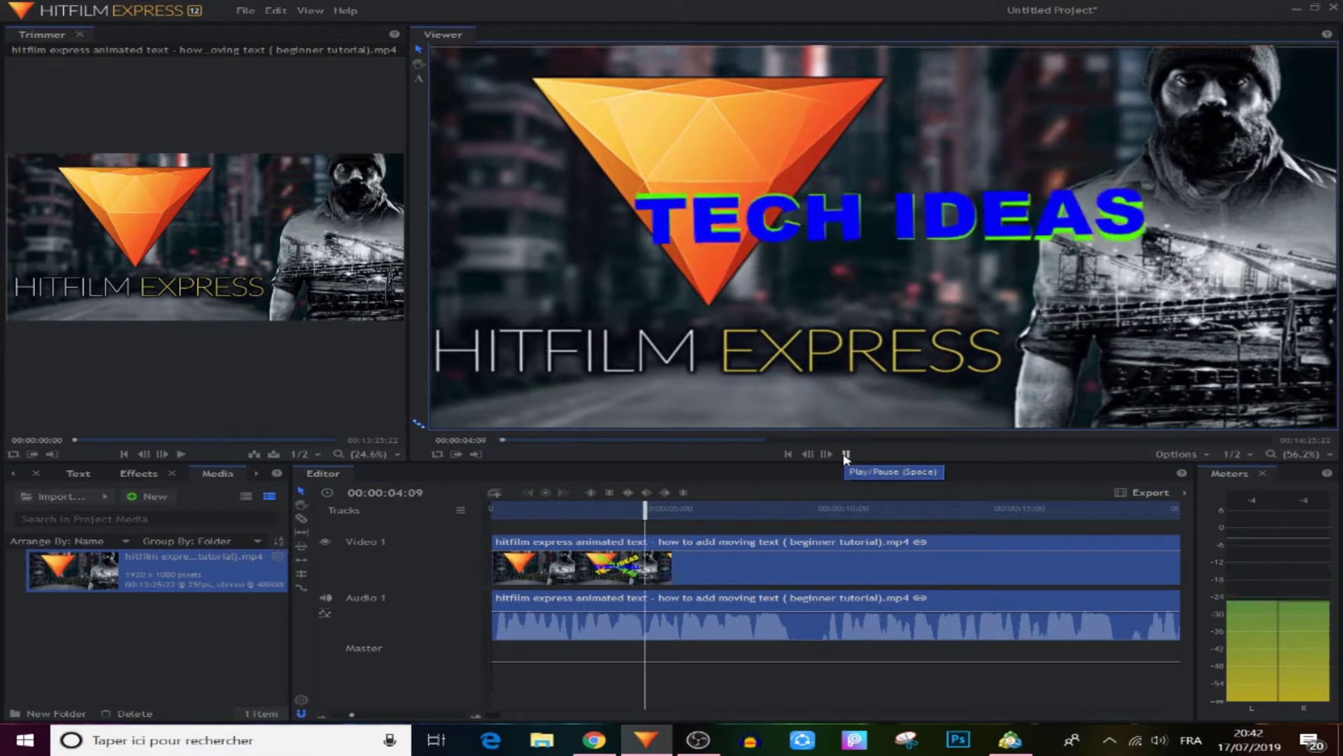
{"action": "left_click", "coordinate": [846, 455]}
Set the animated text tutorial clip's speed back to 100%.
{"action": "right_click", "coordinate": [786, 557]}
{"action": "left_click", "coordinate": [798, 158]}
{"action": "type", "text": "10.00"}
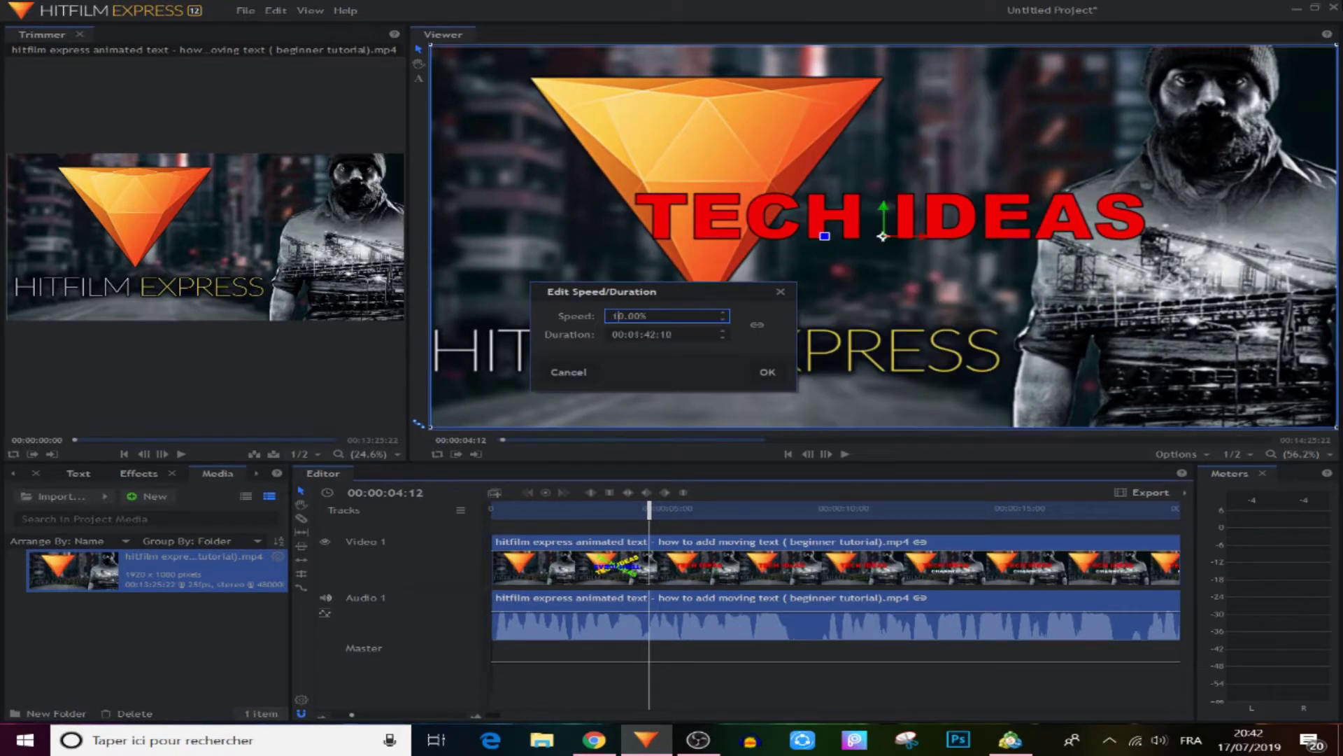
{"action": "type", "text": "0"}
{"action": "key", "text": "Return"}
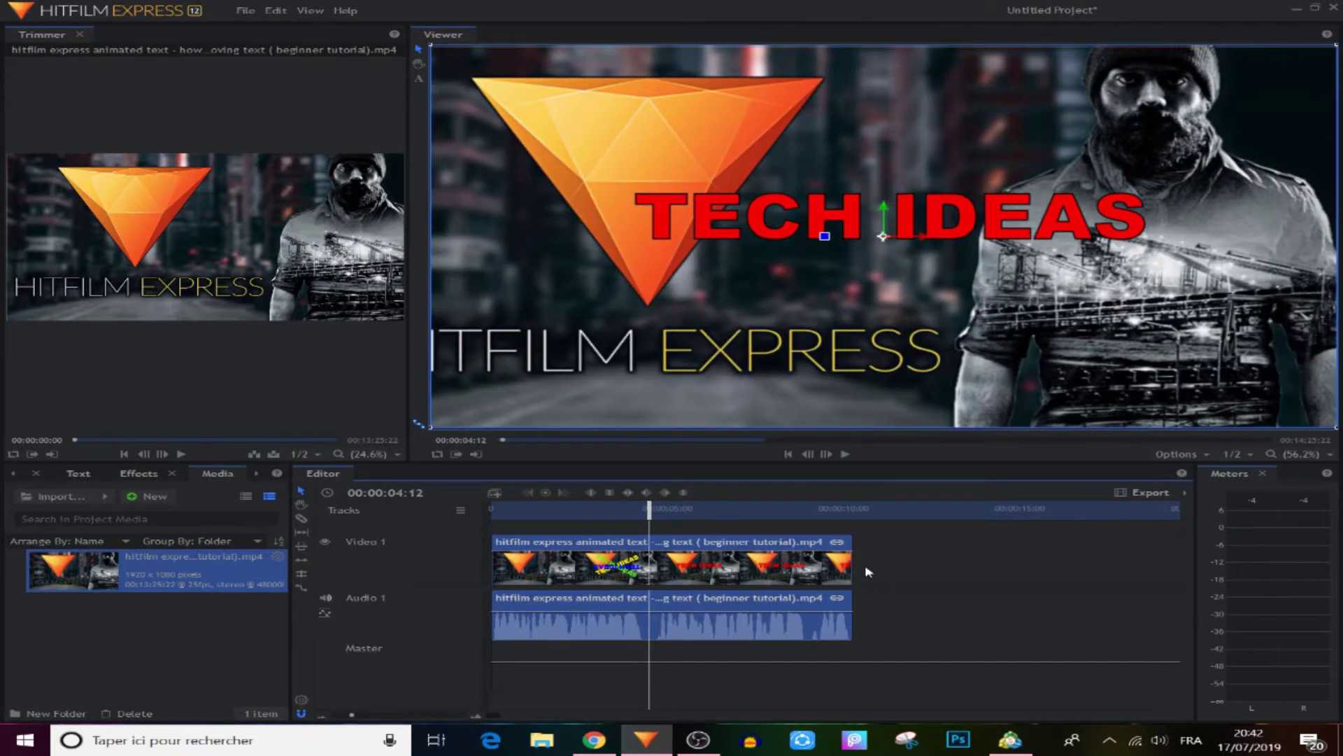
{"action": "left_click", "coordinate": [872, 570]}
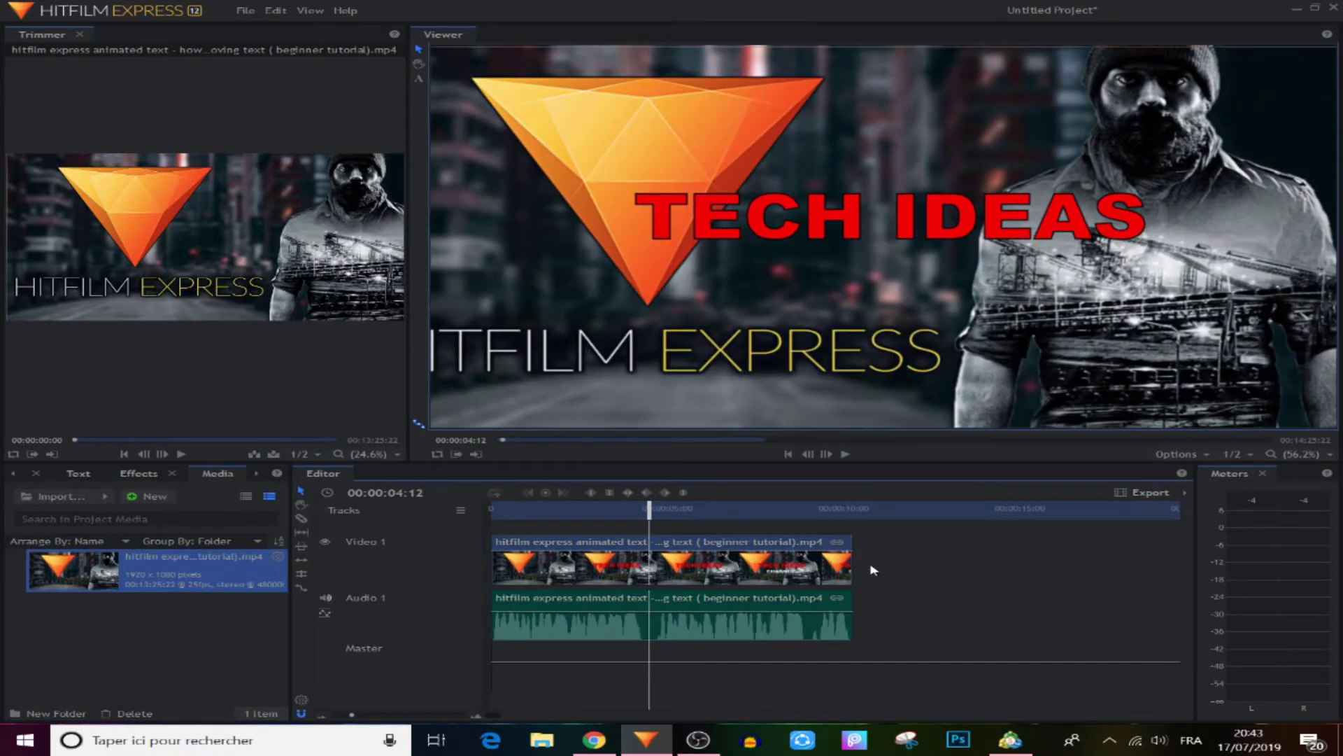
Unlink the audio from the video of the animated text tutorial clip on the timeline.
{"action": "right_click", "coordinate": [740, 581]}
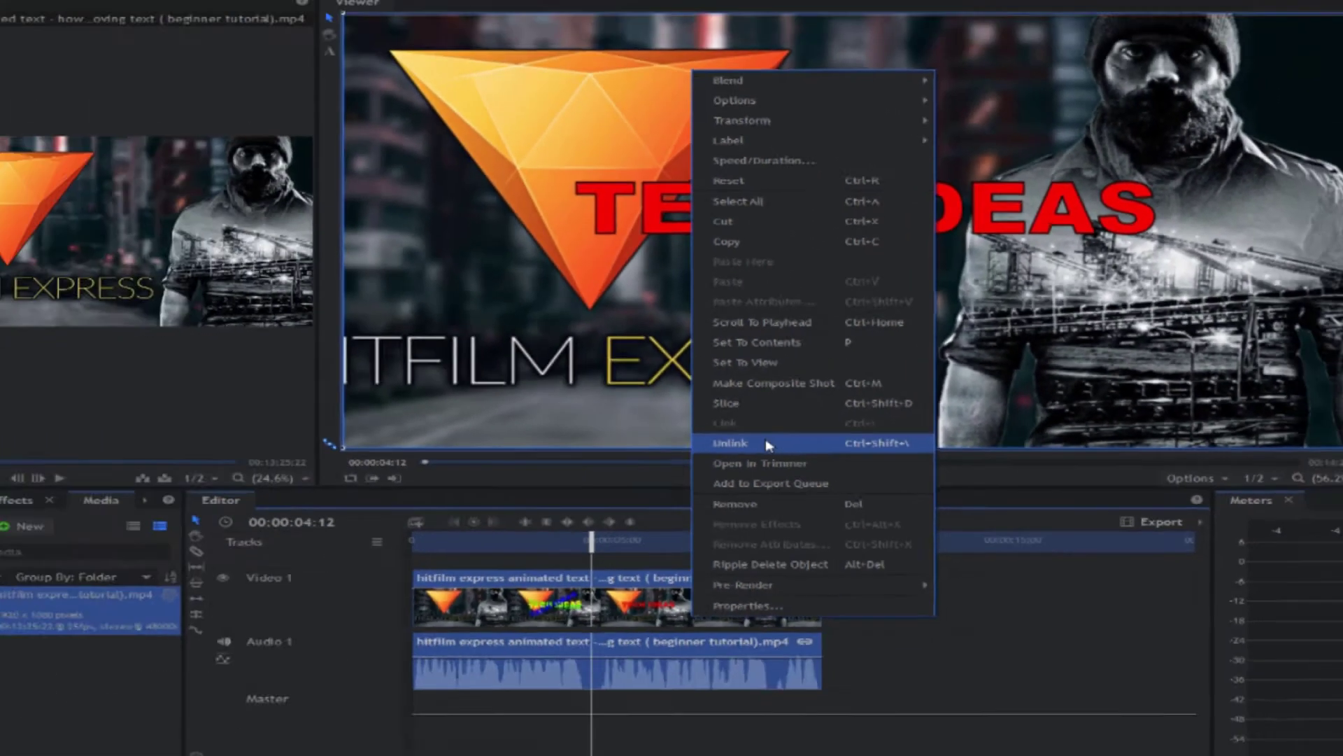
{"action": "left_click", "coordinate": [647, 505]}
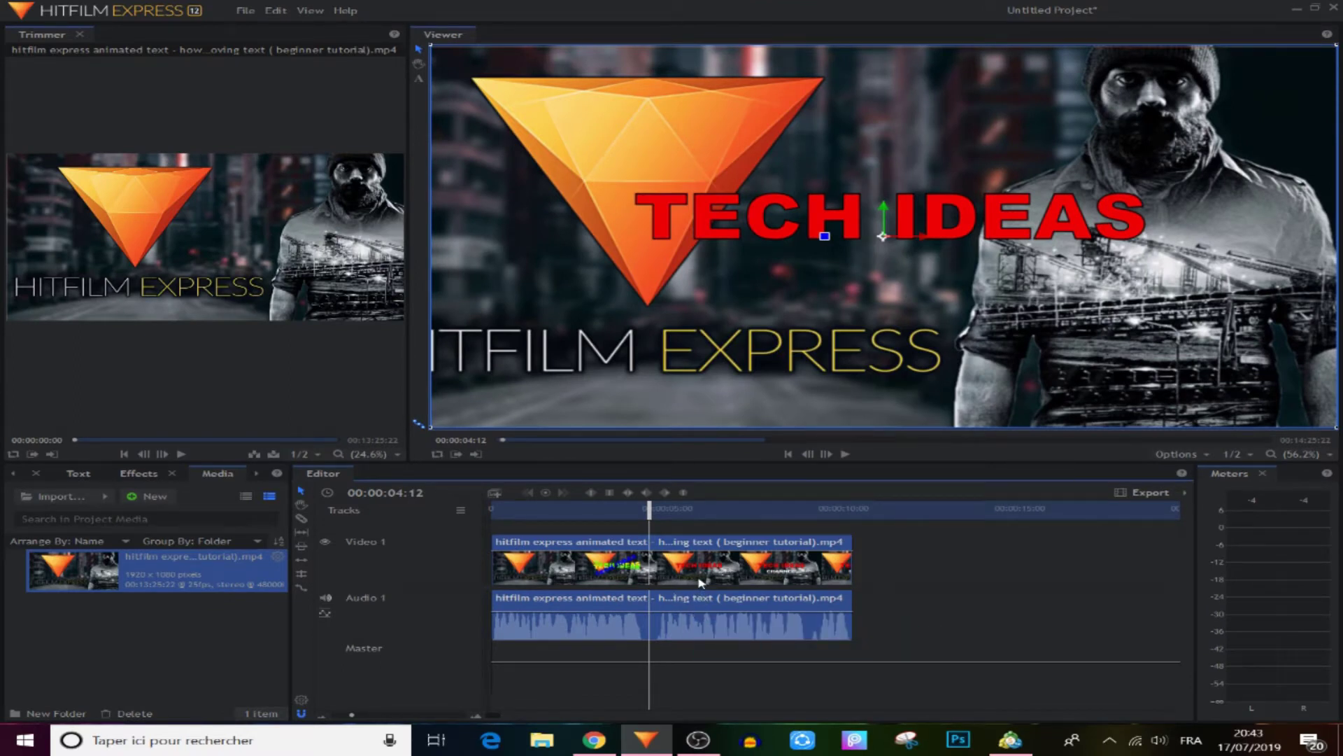
{"action": "left_click", "coordinate": [897, 578]}
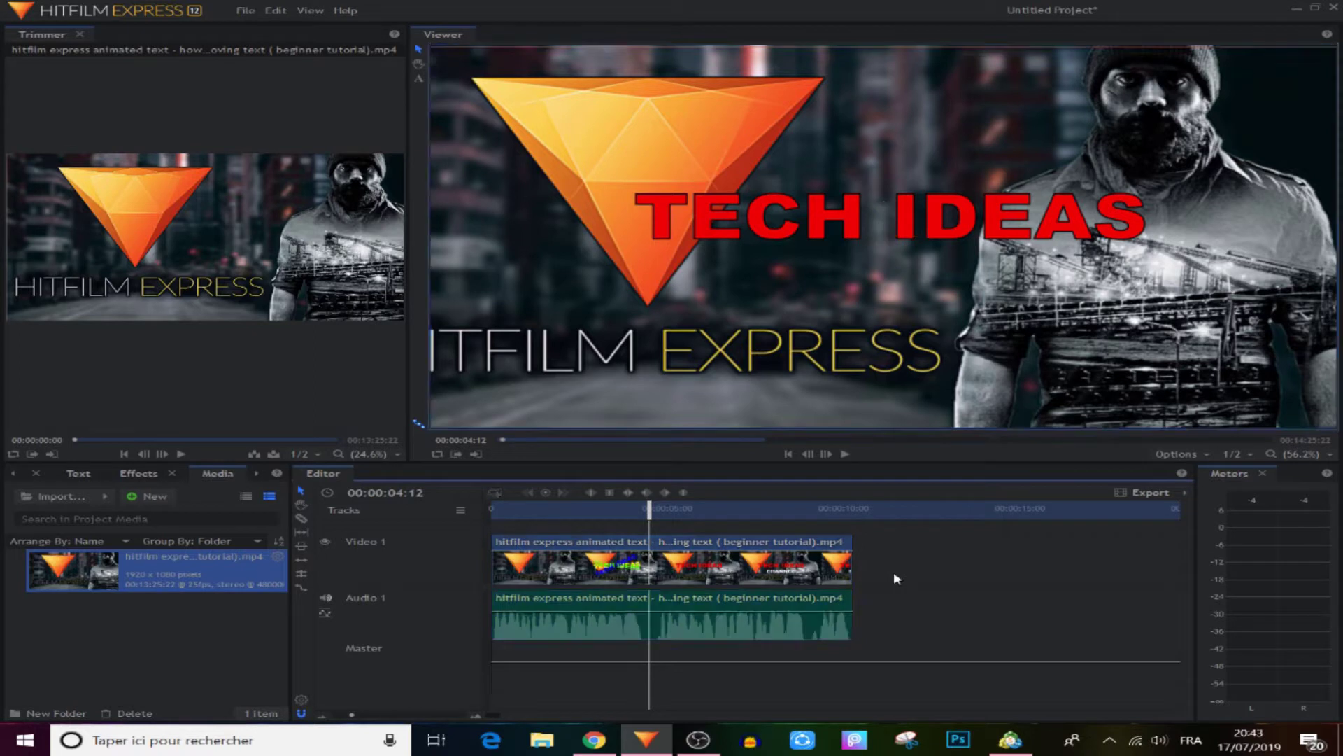
Speed up only the unlinked video clip to 200%.
{"action": "left_click", "coordinate": [821, 568]}
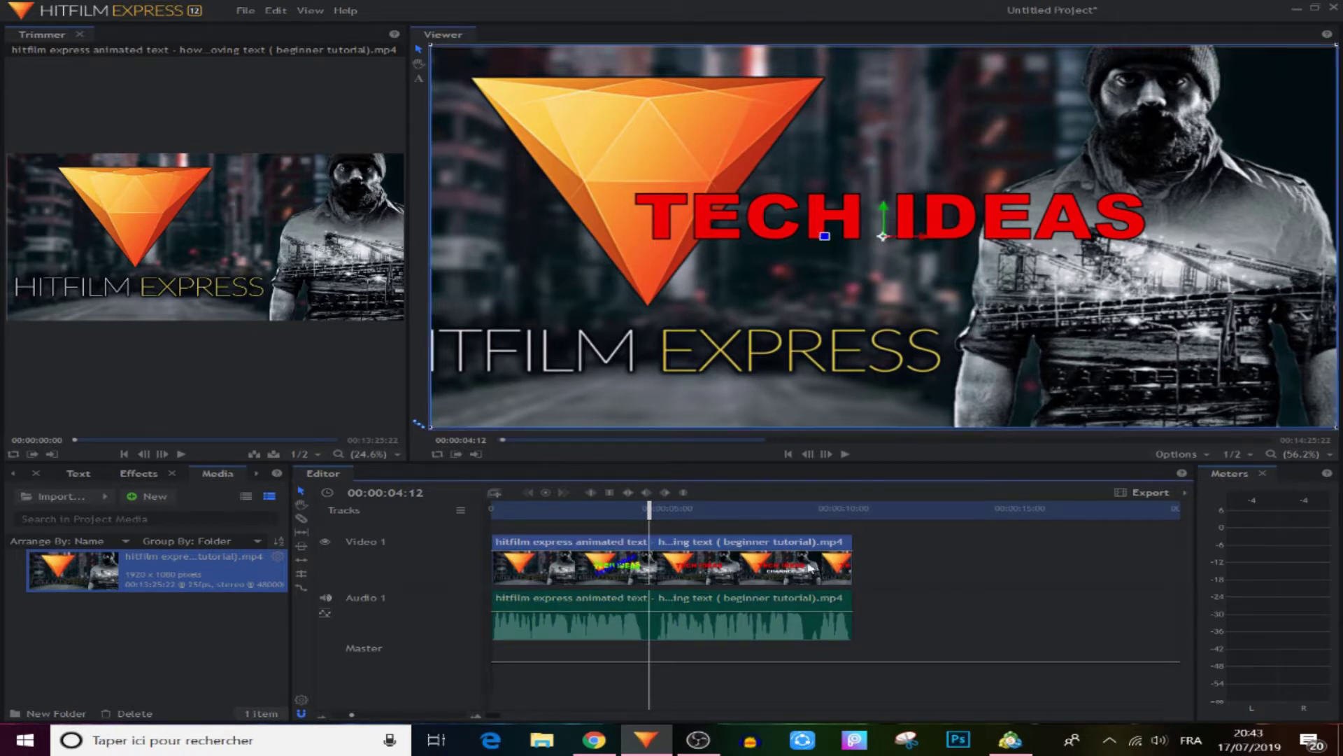
{"action": "right_click", "coordinate": [783, 570]}
{"action": "left_click", "coordinate": [806, 168]}
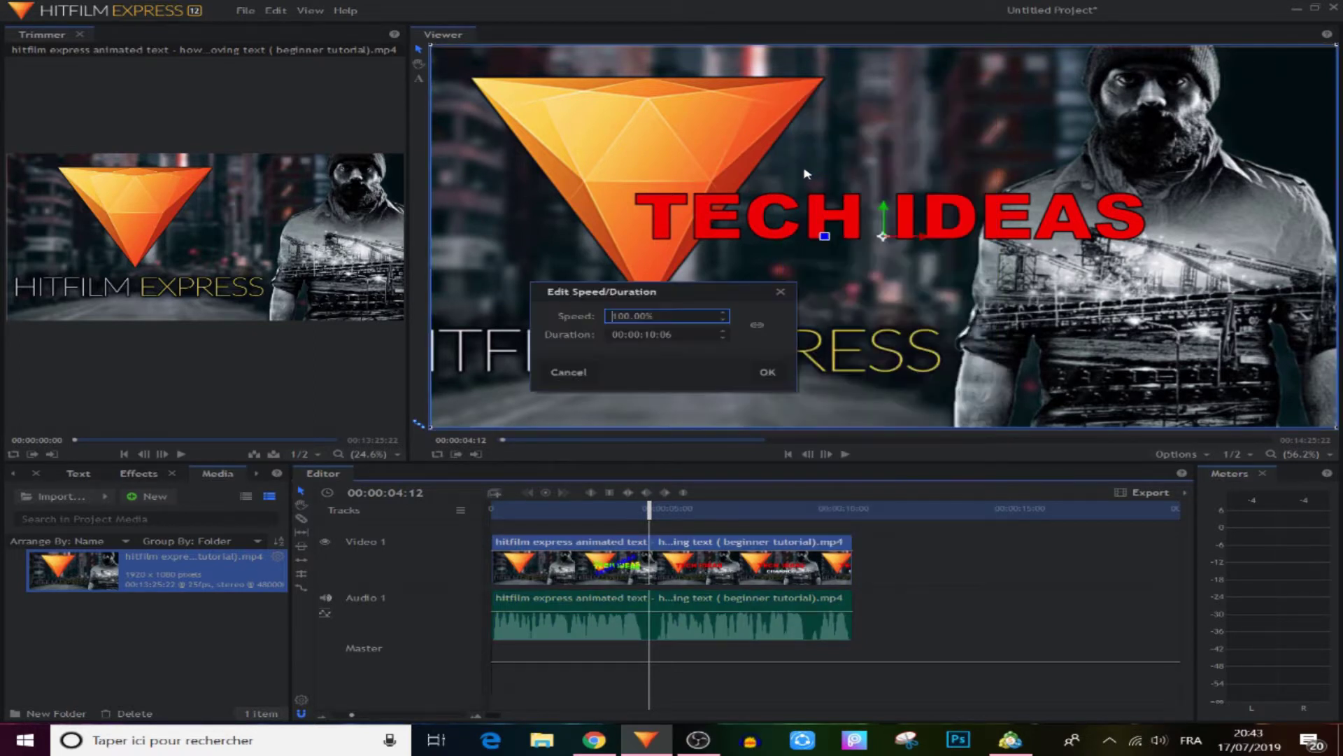
{"action": "key", "text": "Return"}
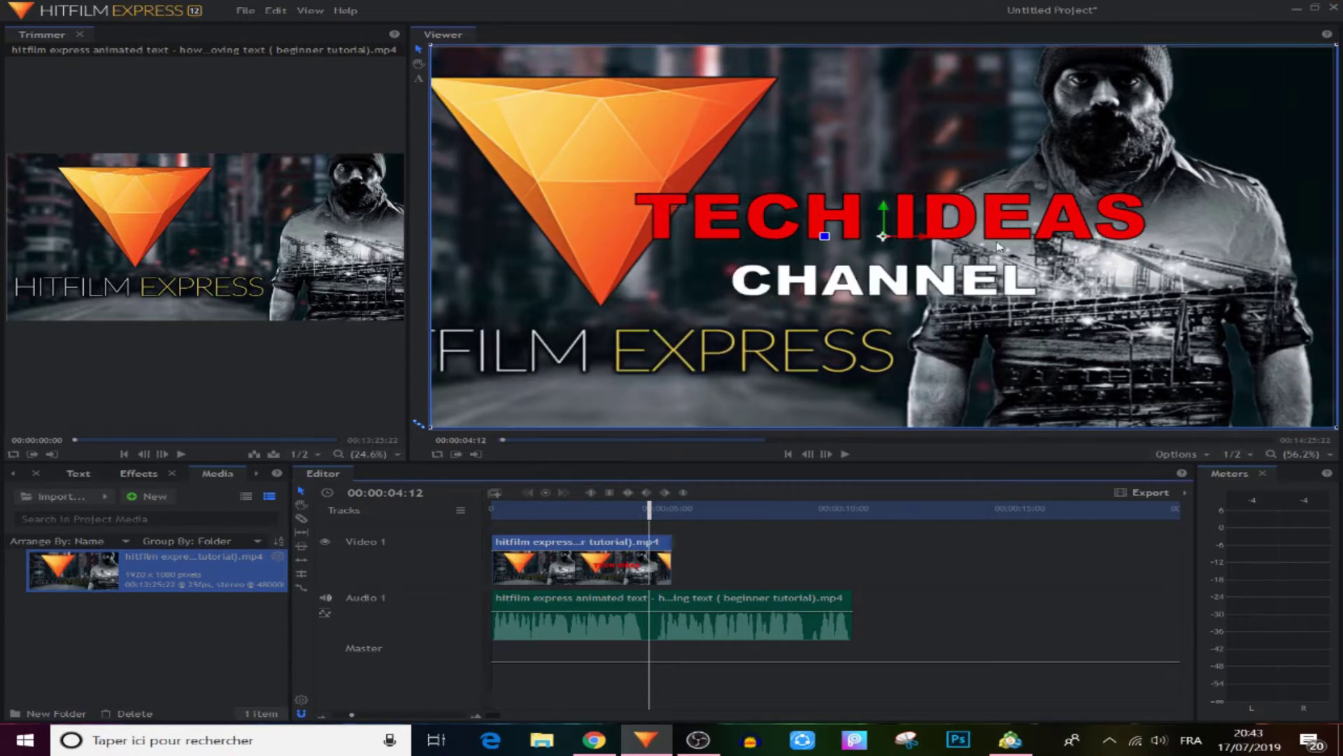
Play the beginning of the timeline to compare the sped-up picture with the separate audio.
{"action": "left_click", "coordinate": [789, 453]}
{"action": "left_click", "coordinate": [846, 453]}
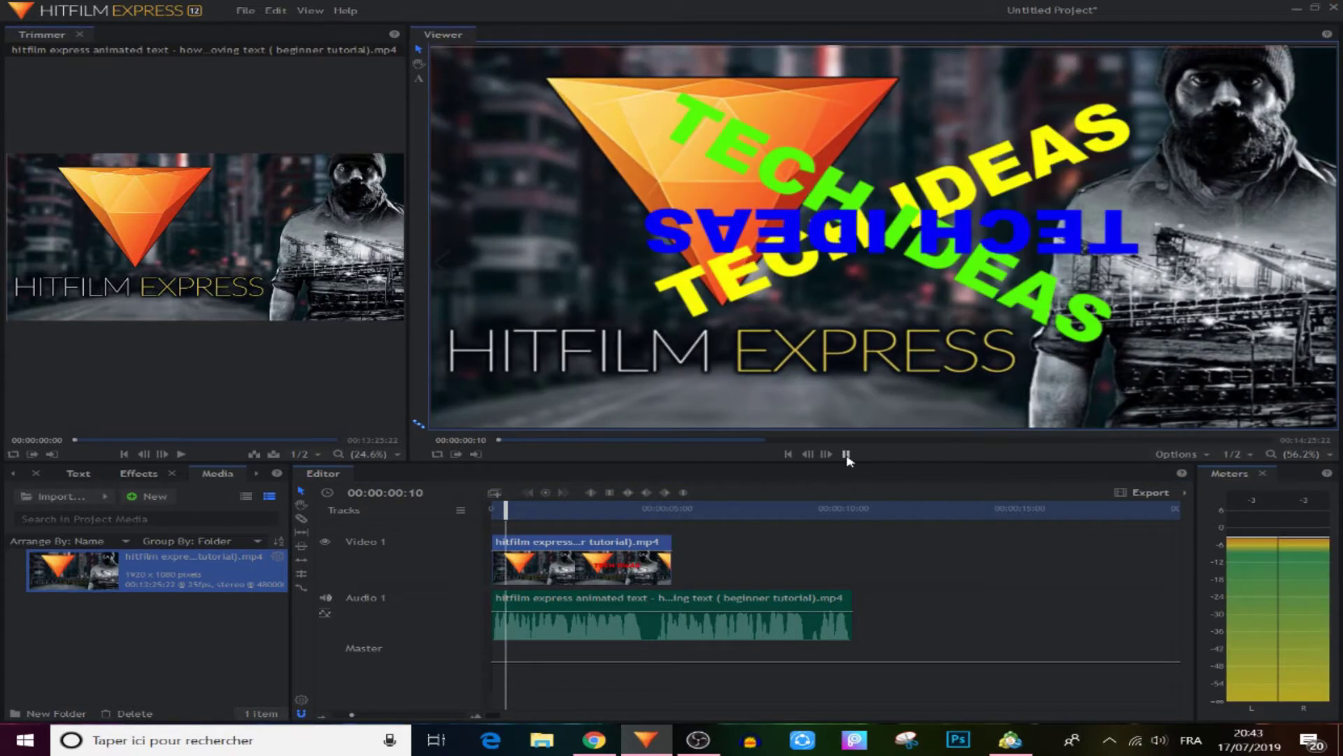
{"action": "left_click", "coordinate": [847, 455]}
Try slowing the unlinked video clip to 50% speed, and undo the speed changes made to it.
{"action": "right_click", "coordinate": [654, 559]}
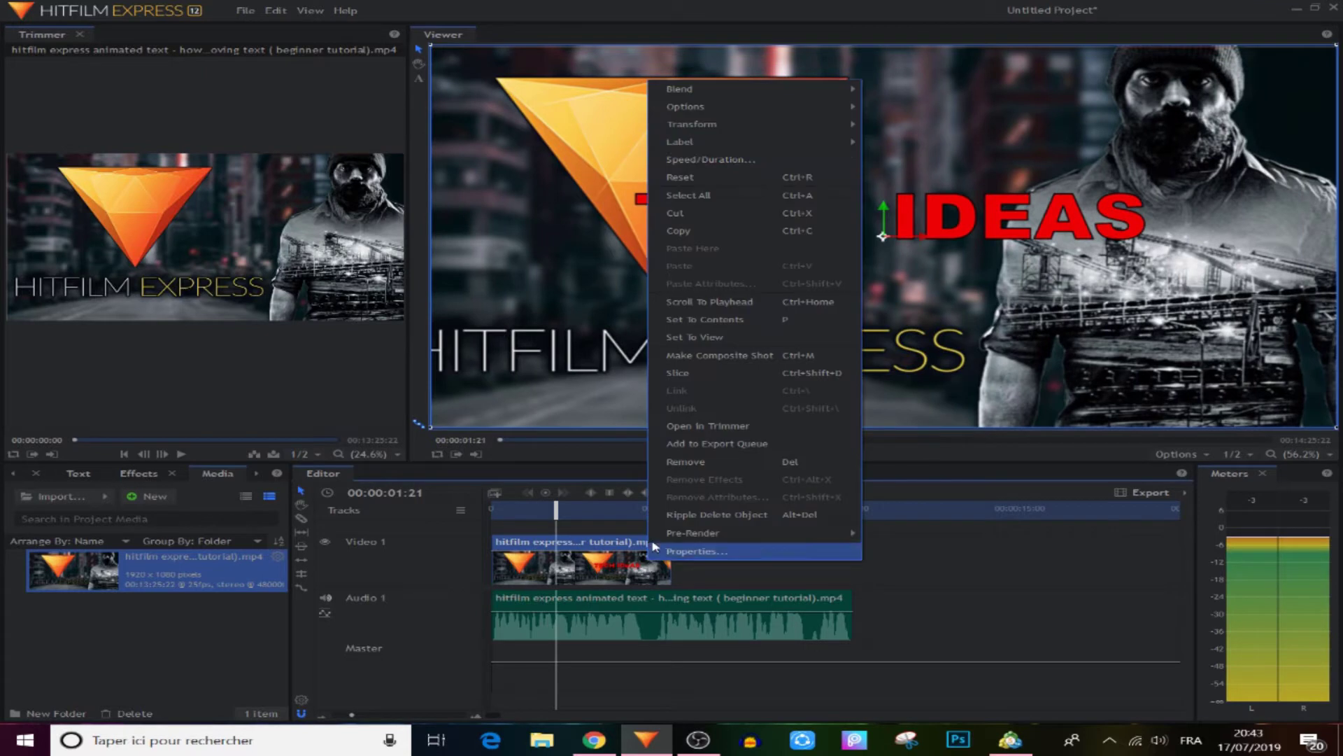
{"action": "left_click", "coordinate": [750, 159]}
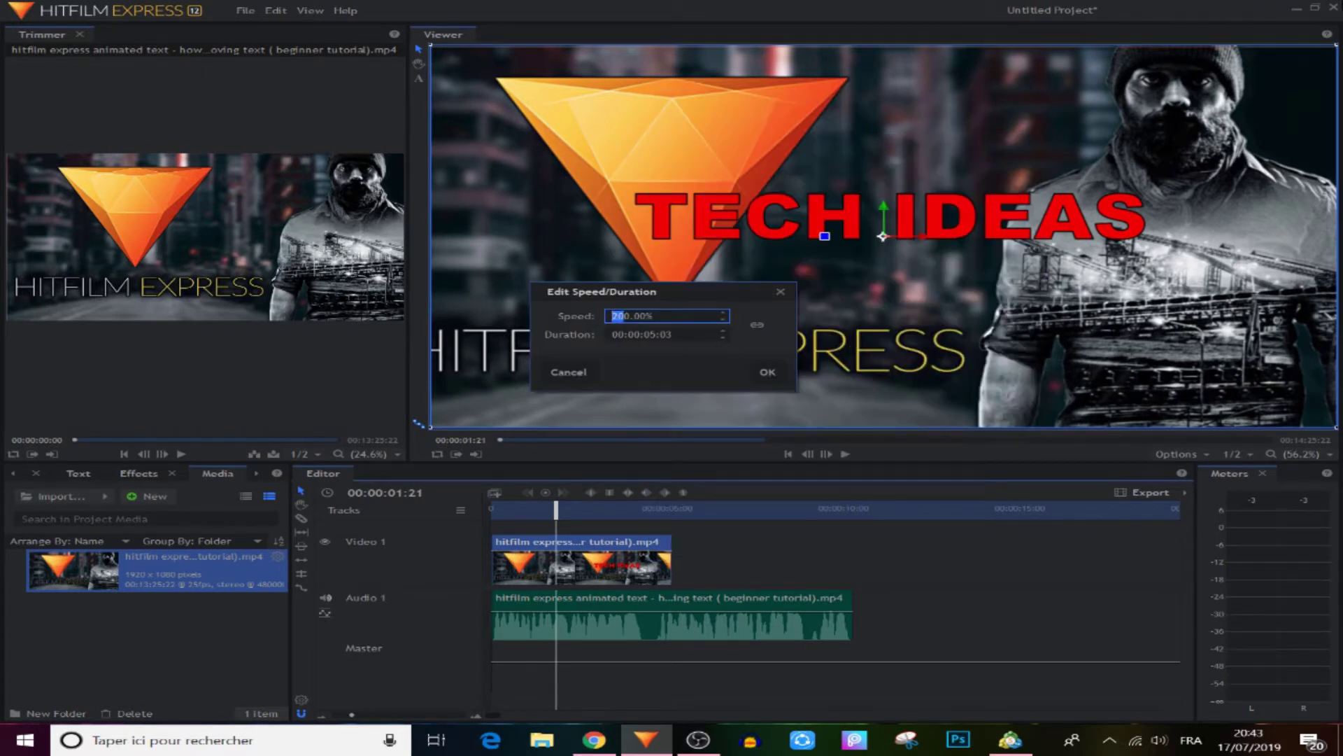
{"action": "type", "text": "5"}
{"action": "key", "text": "Return"}
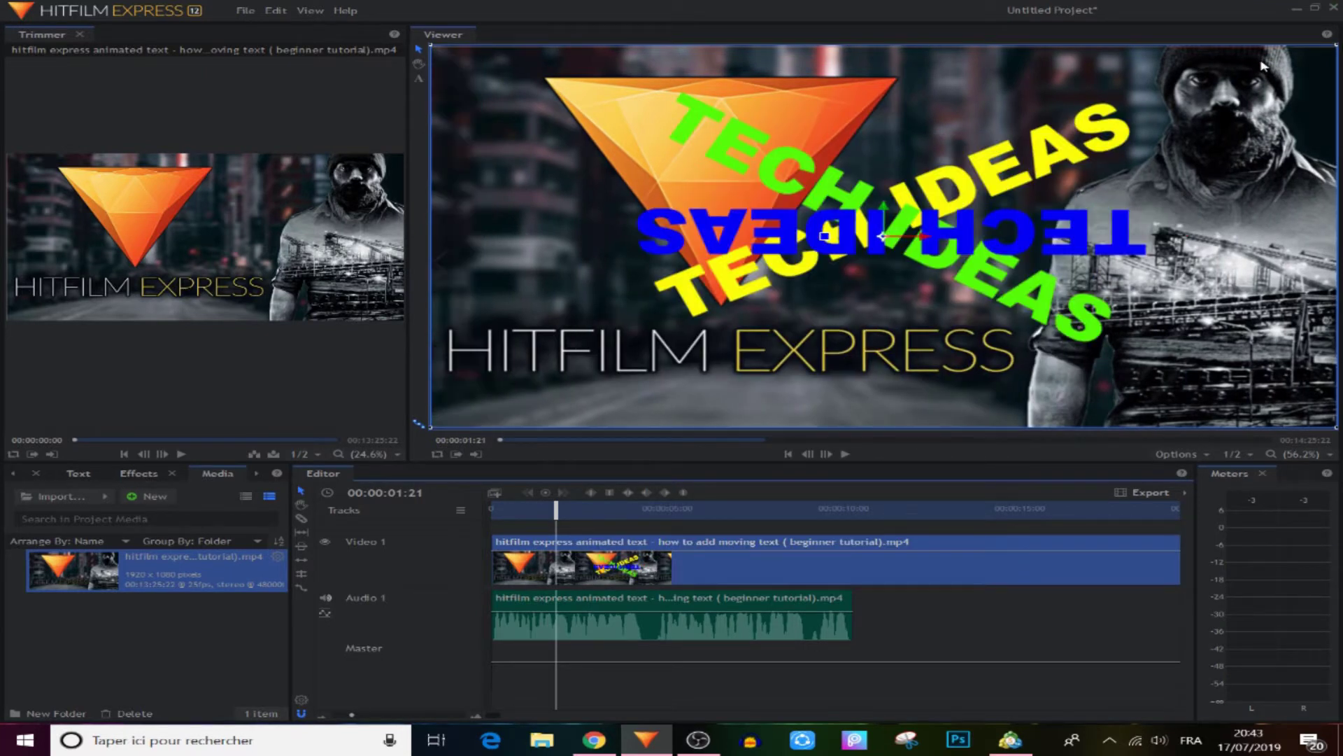
{"action": "key", "text": "ctrl+z"}
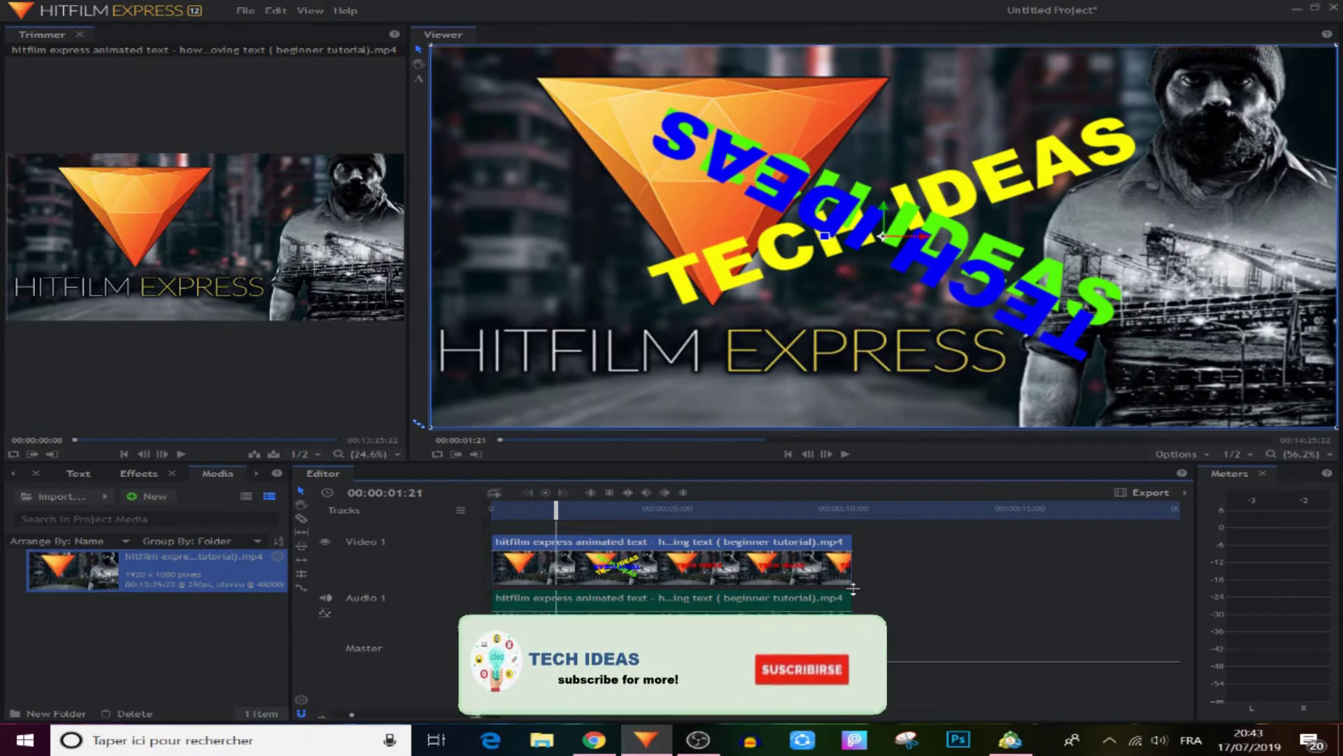
Slow only the unlinked audio clip on Audio 1 down to 98% speed.
{"action": "left_click_drag", "start_coordinate": [544, 504], "coordinate": [791, 509]}
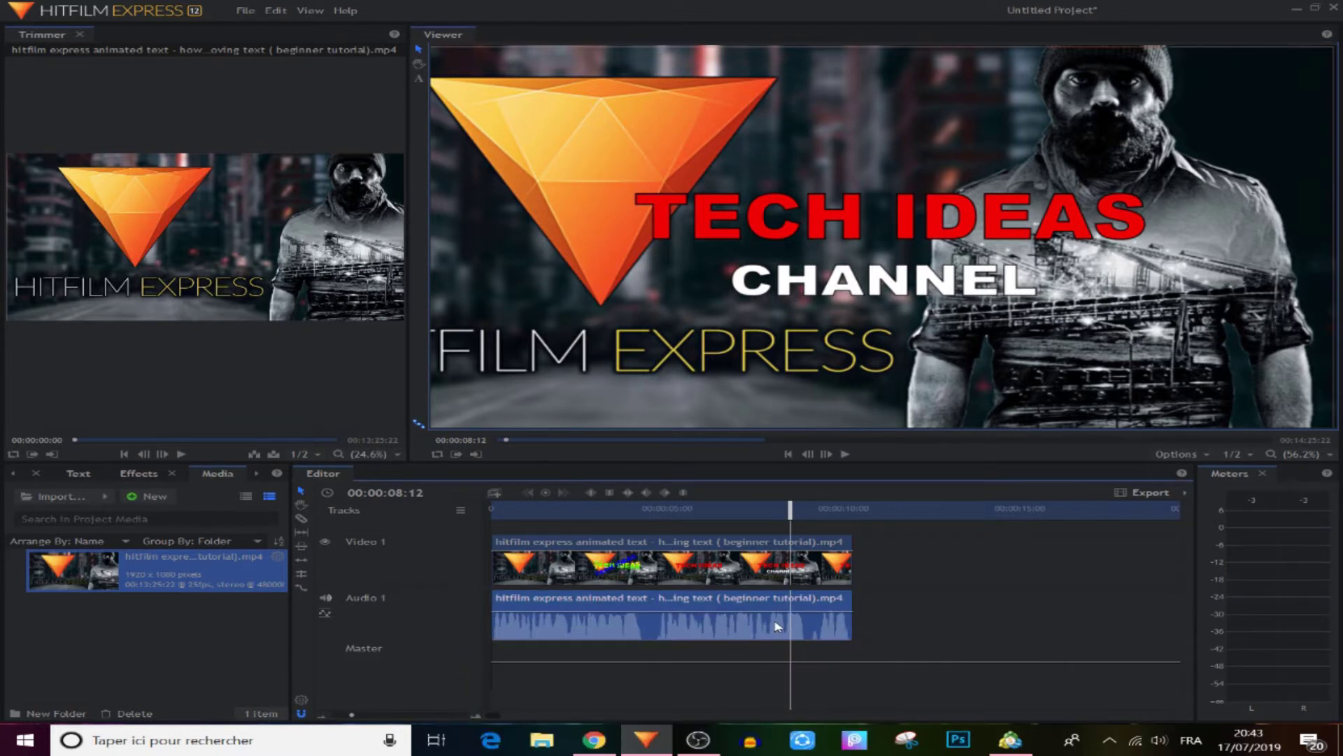
{"action": "right_click", "coordinate": [764, 629]}
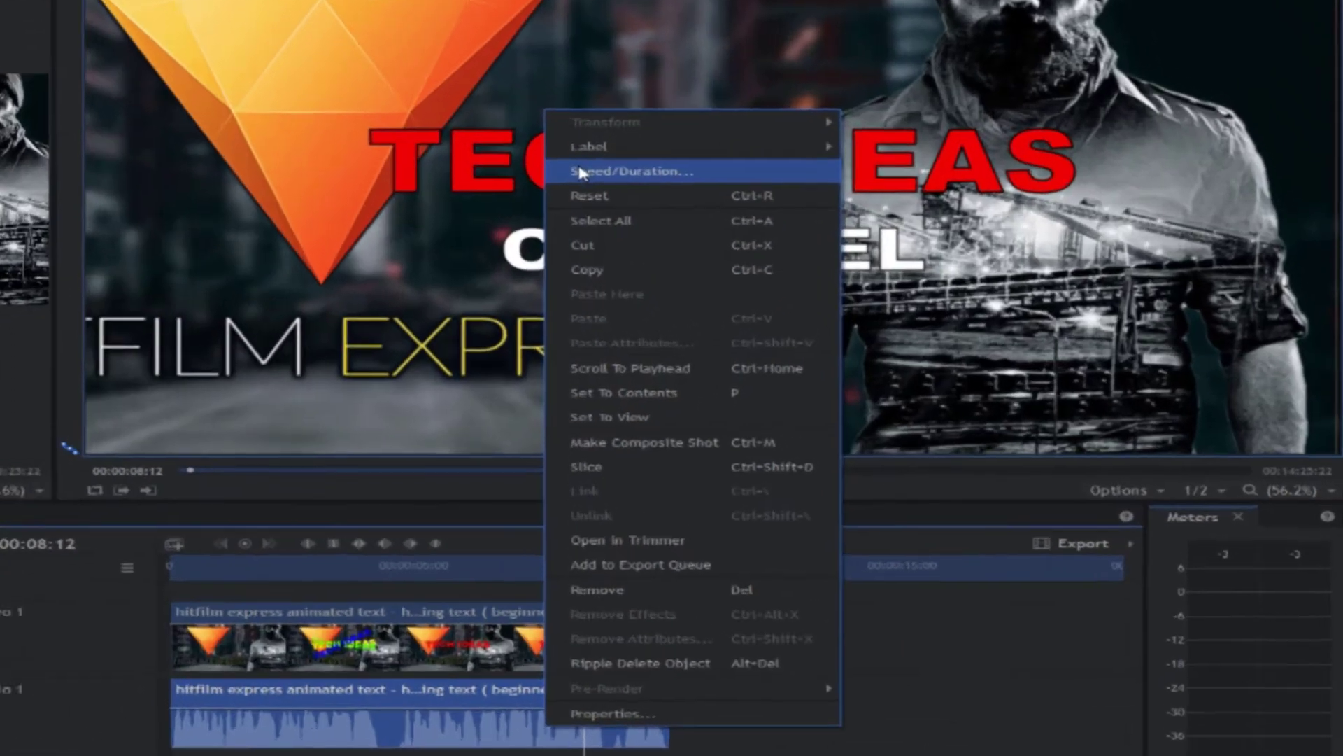
{"action": "left_click", "coordinate": [825, 223]}
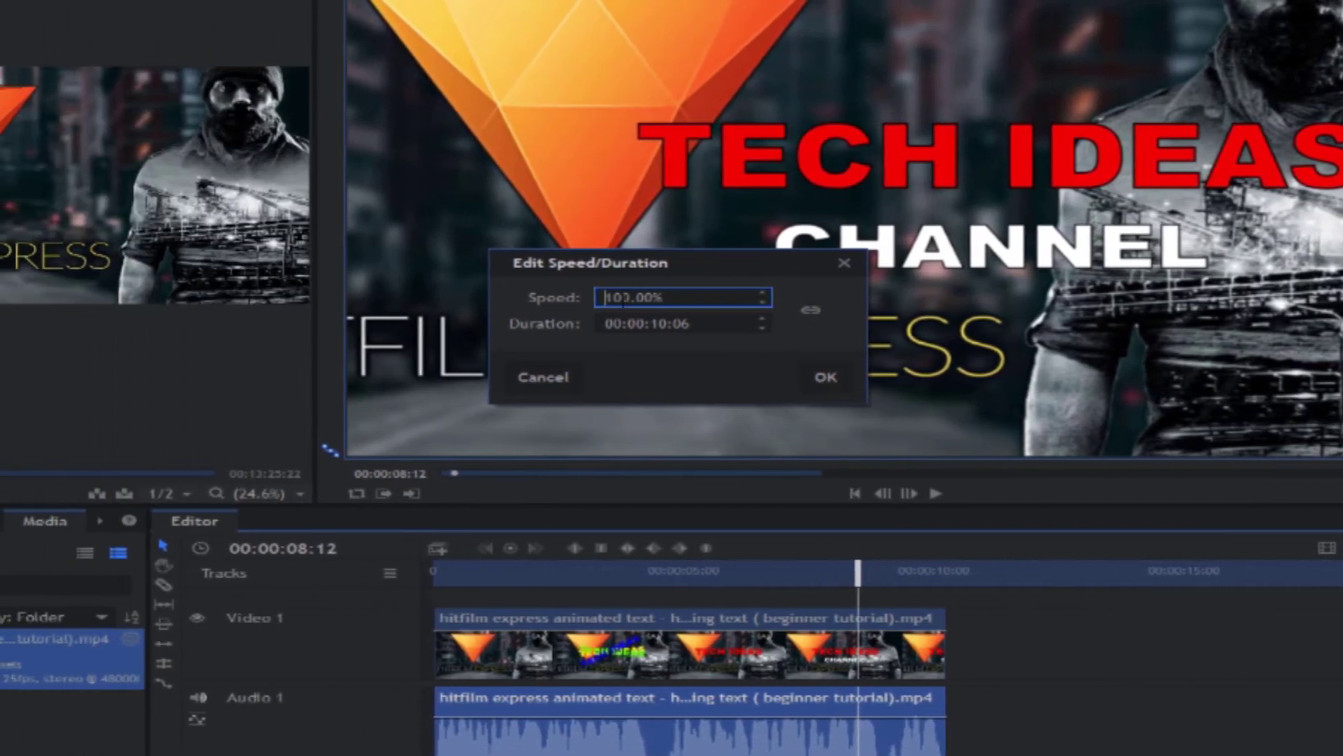
{"action": "left_click_drag", "start_coordinate": [569, 297], "coordinate": [548, 299]}
{"action": "type", "text": "98"}
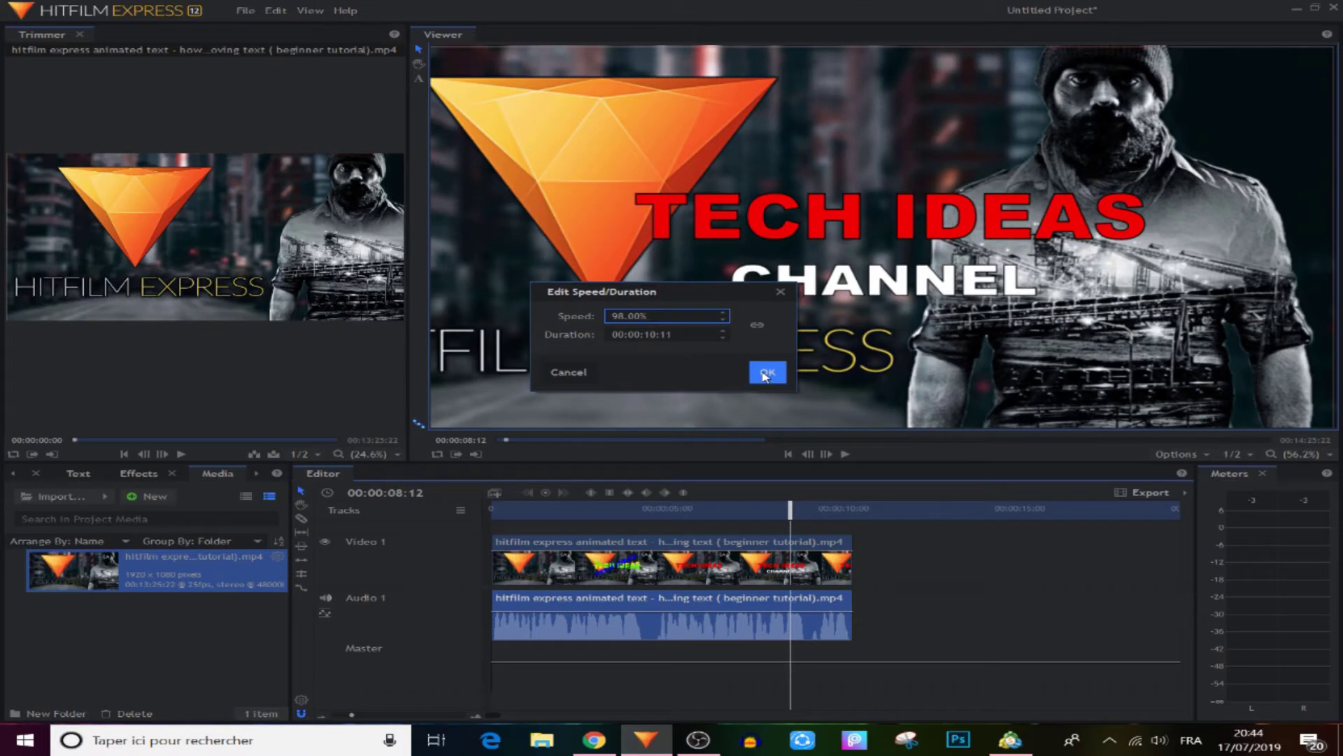
{"action": "left_click", "coordinate": [825, 377]}
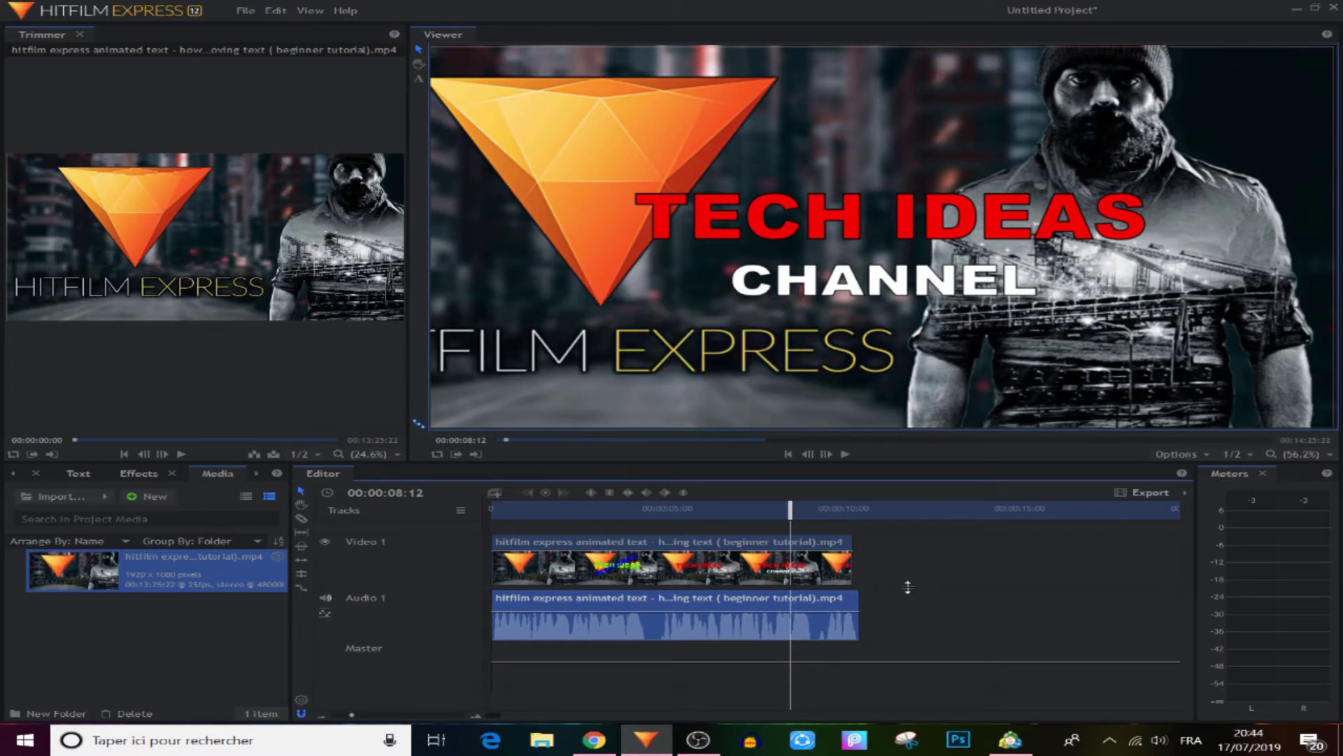
Play the timeline from the start to hear how the slowed audio sounds against the picture.
{"action": "left_click_drag", "start_coordinate": [791, 511], "coordinate": [501, 537]}
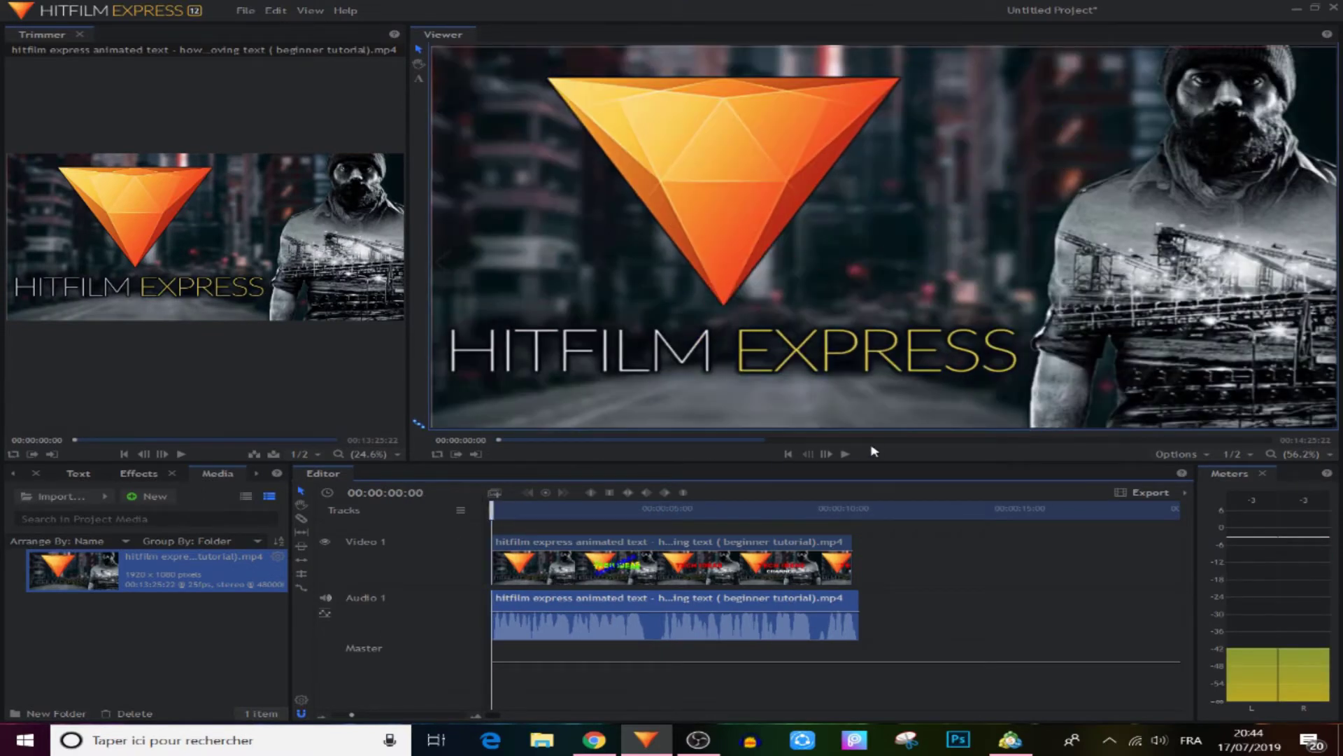
{"action": "left_click", "coordinate": [844, 454]}
{"action": "left_click", "coordinate": [845, 454]}
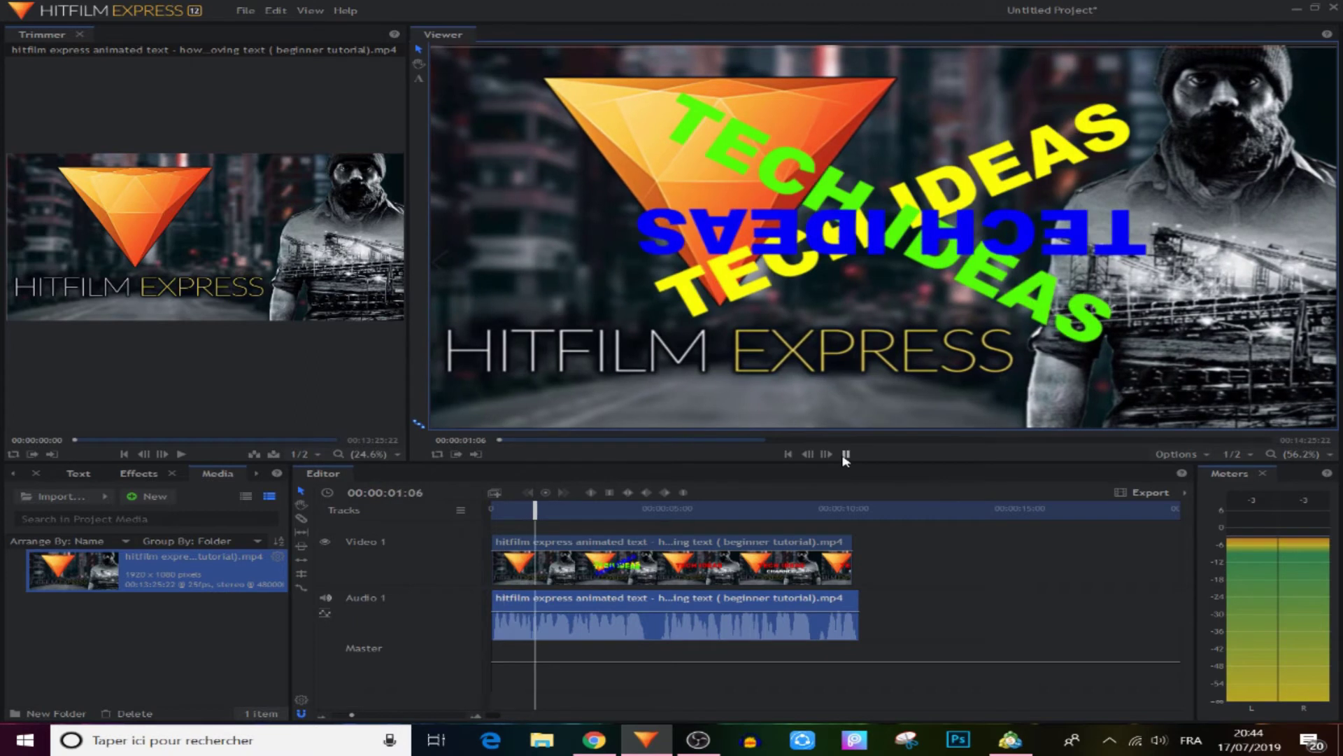
{"action": "left_click", "coordinate": [844, 455]}
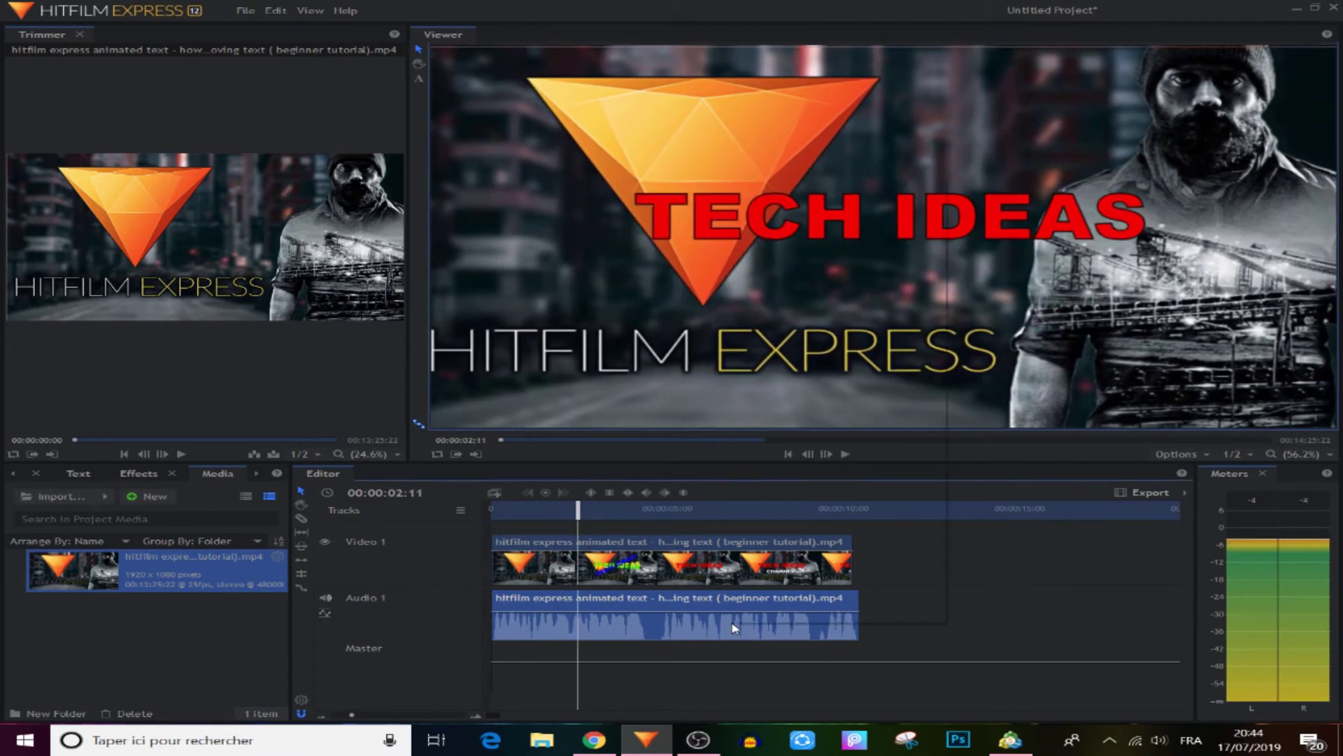
Set the audio clip's speed back to 100%.
{"action": "right_click", "coordinate": [734, 625]}
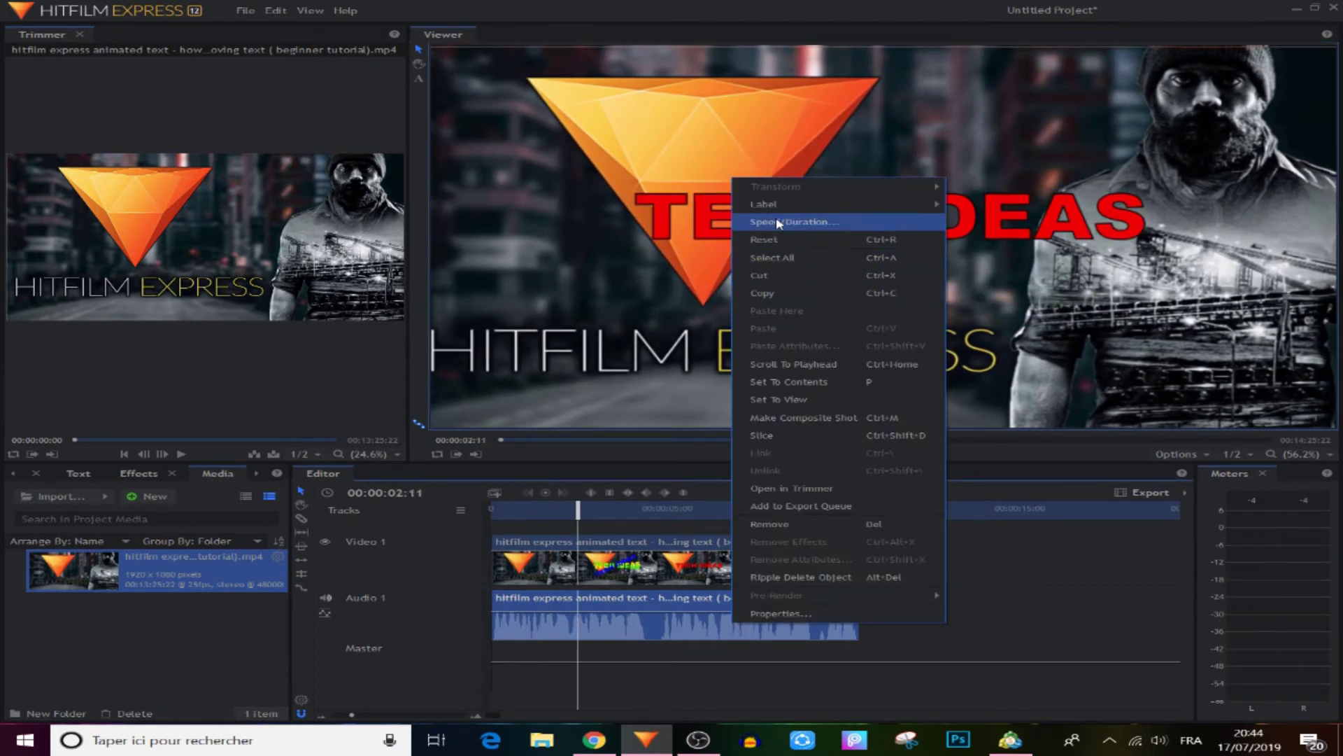
{"action": "left_click", "coordinate": [752, 221]}
{"action": "left_click_drag", "start_coordinate": [623, 316], "coordinate": [610, 316]}
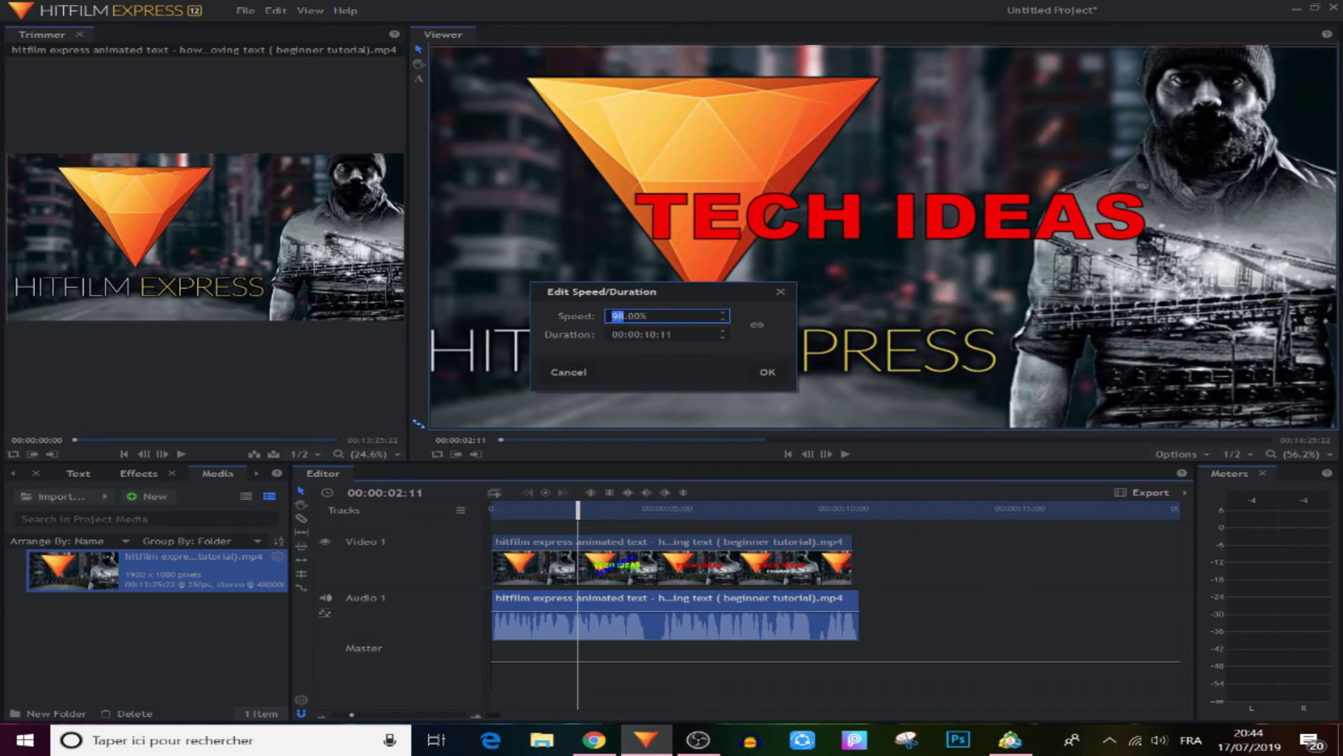
{"action": "type", "text": "100"}
{"action": "left_click", "coordinate": [767, 372]}
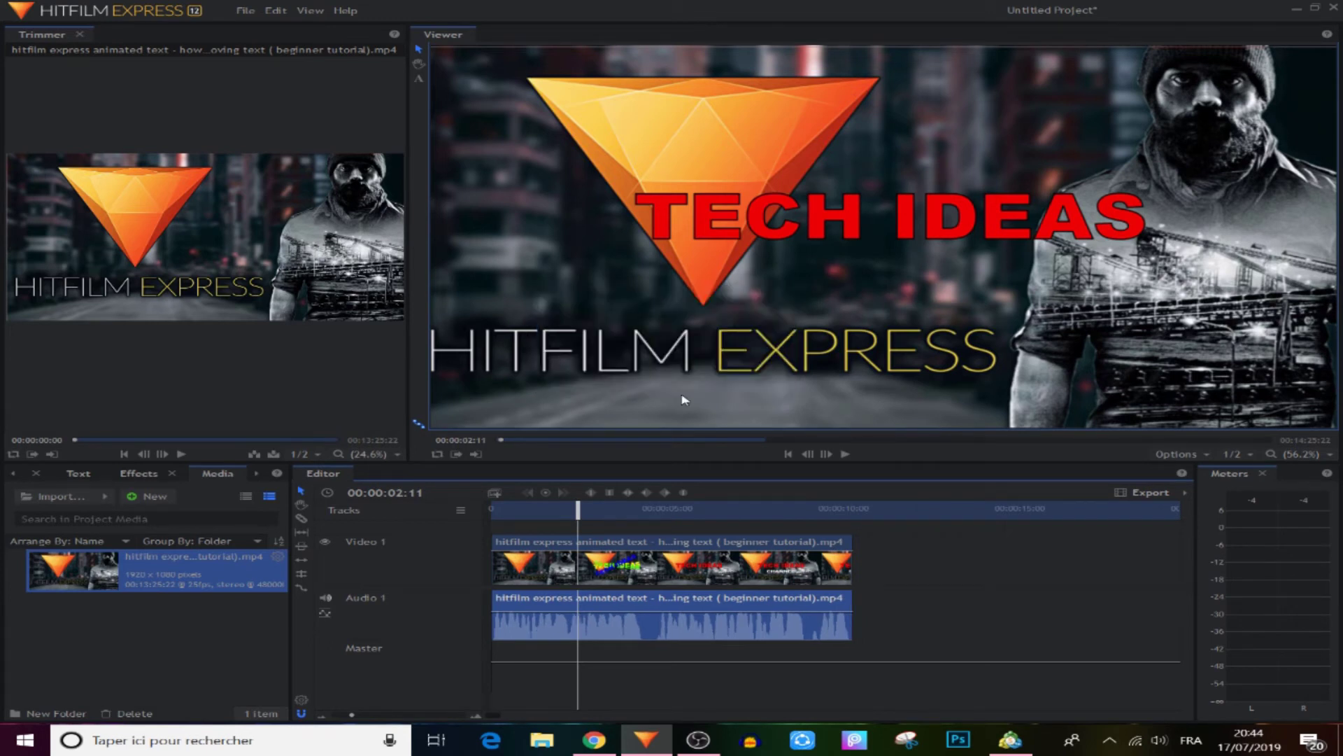
Speed up the unlinked audio clip to 103% and clear the timeline selection.
{"action": "right_click", "coordinate": [705, 624]}
{"action": "left_click", "coordinate": [722, 236]}
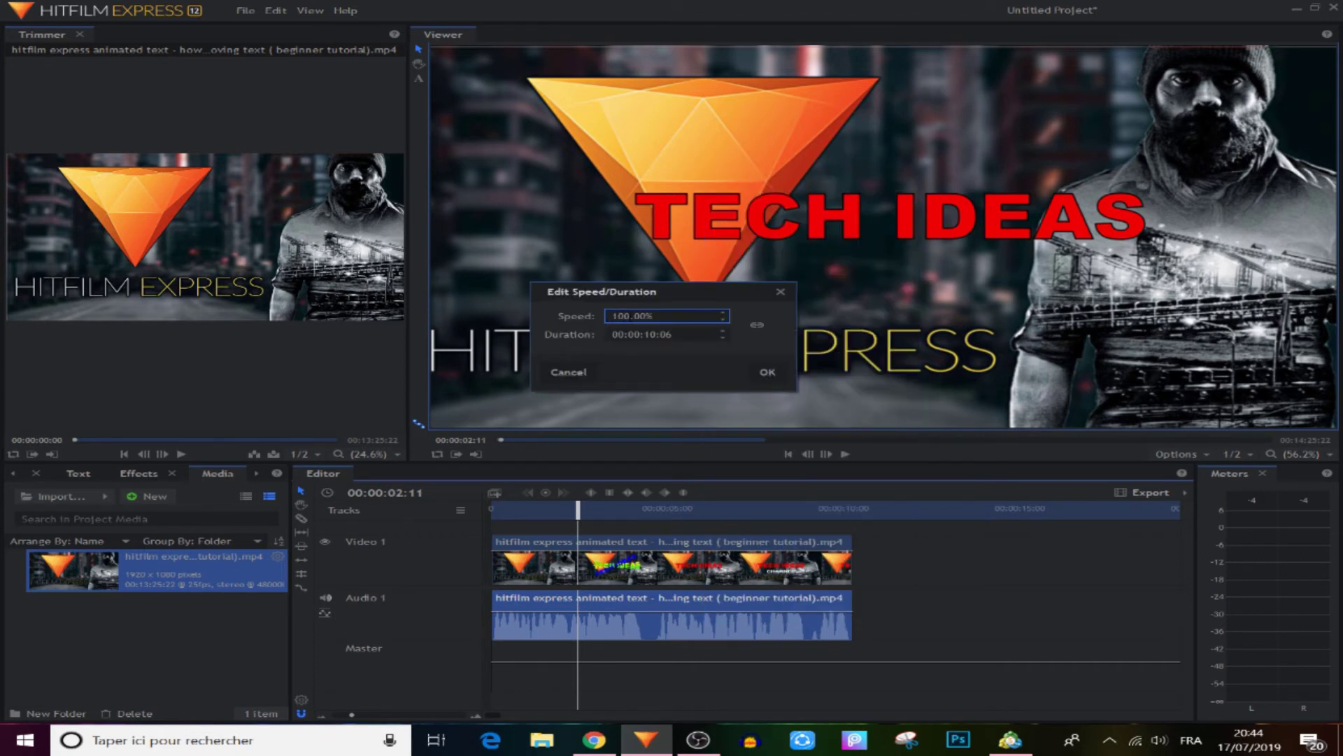
{"action": "double_click", "coordinate": [620, 315]}
{"action": "type", "text": "103"}
{"action": "key", "text": "Return"}
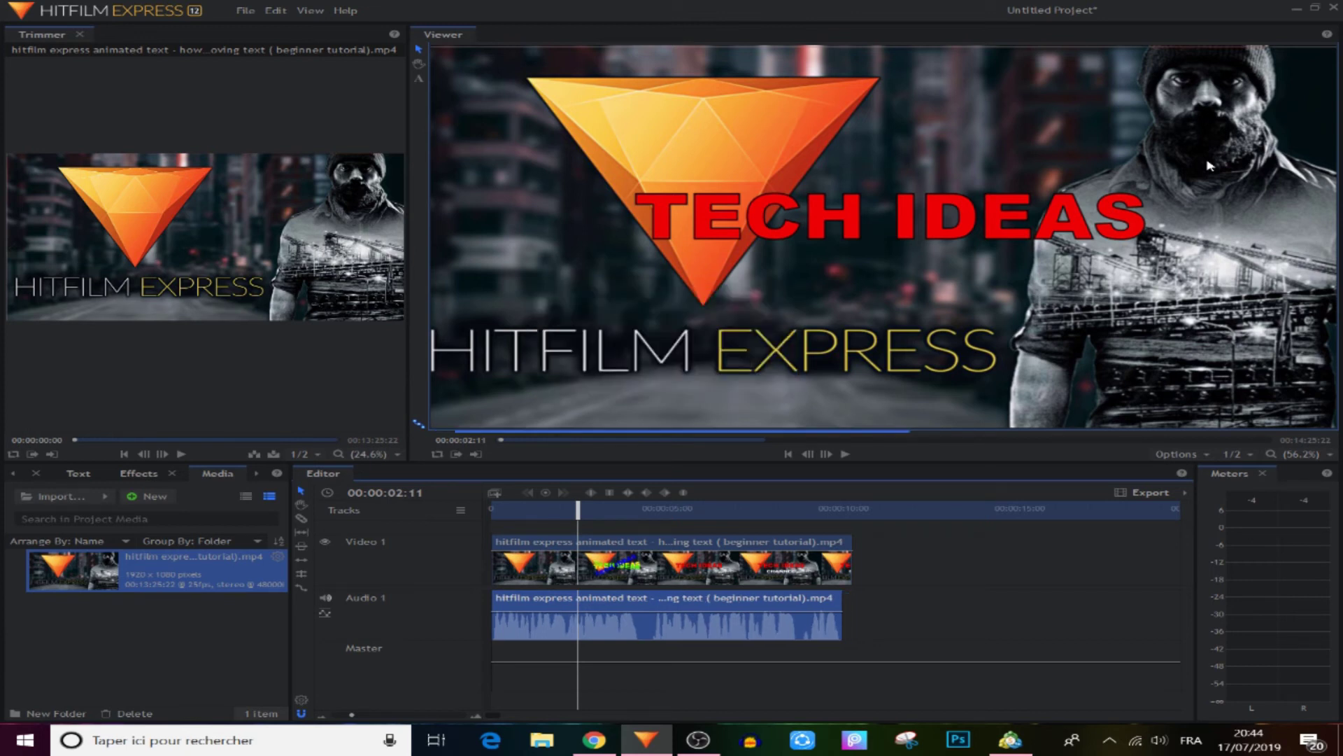
{"action": "left_click", "coordinate": [915, 545]}
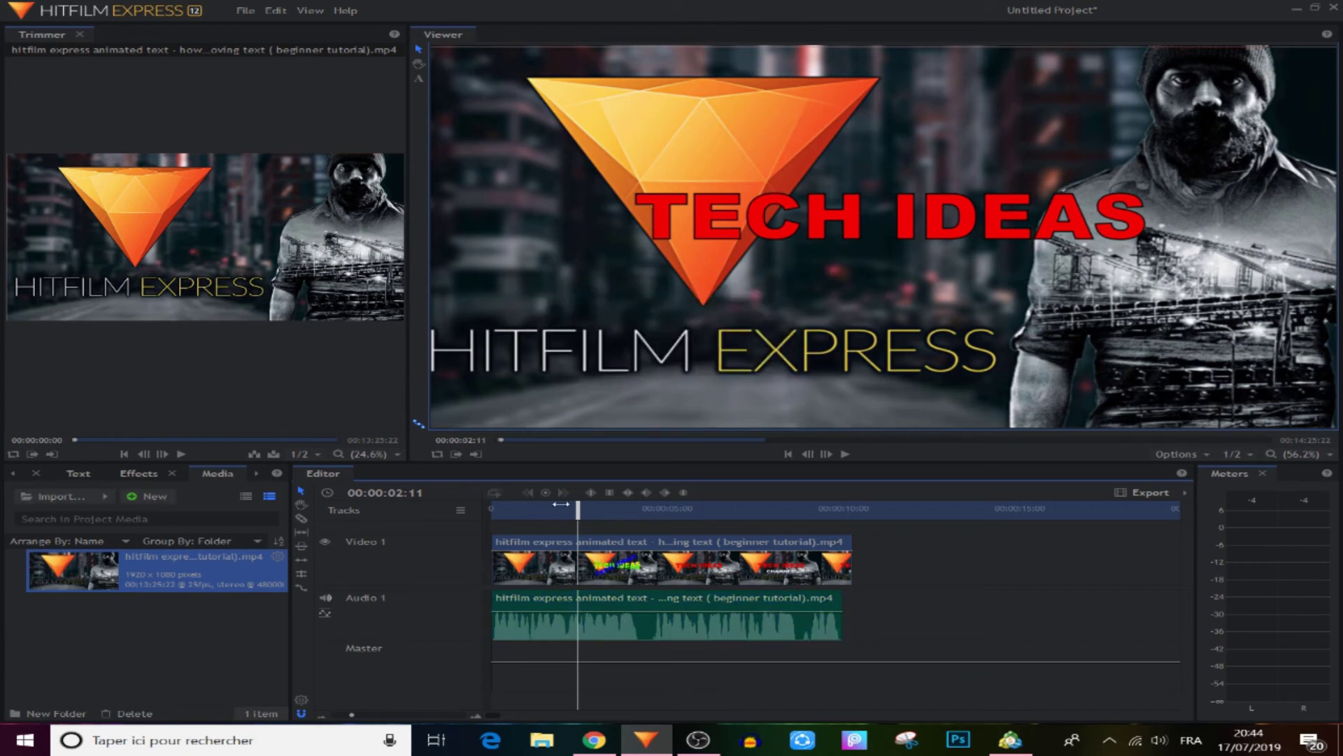